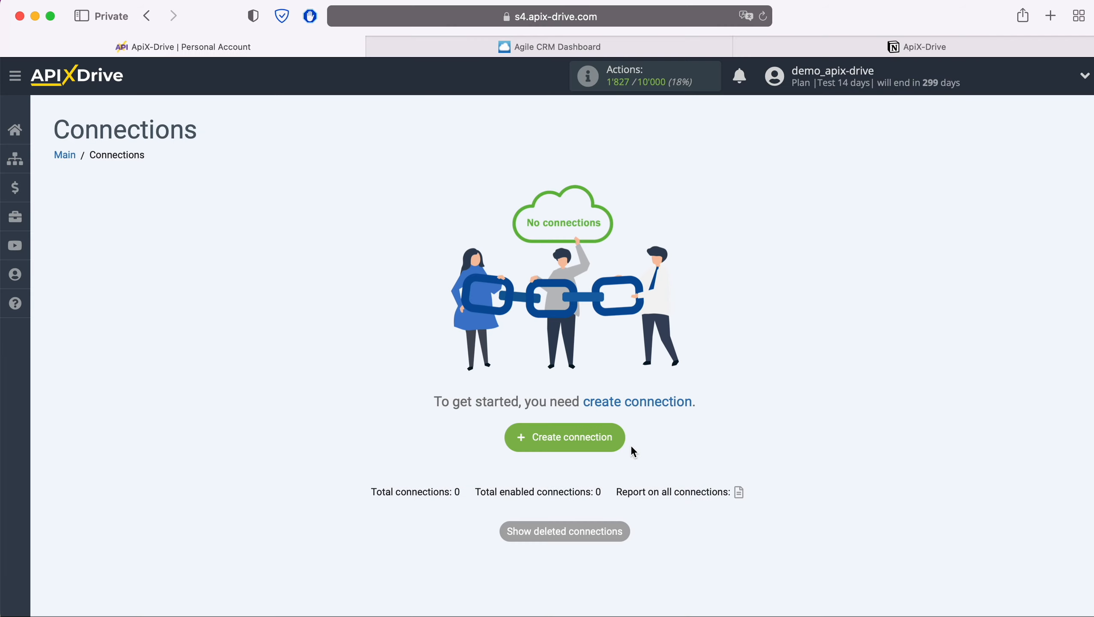
Create a new connection and set its data source system to Agile CRM.
left_click(619, 436)
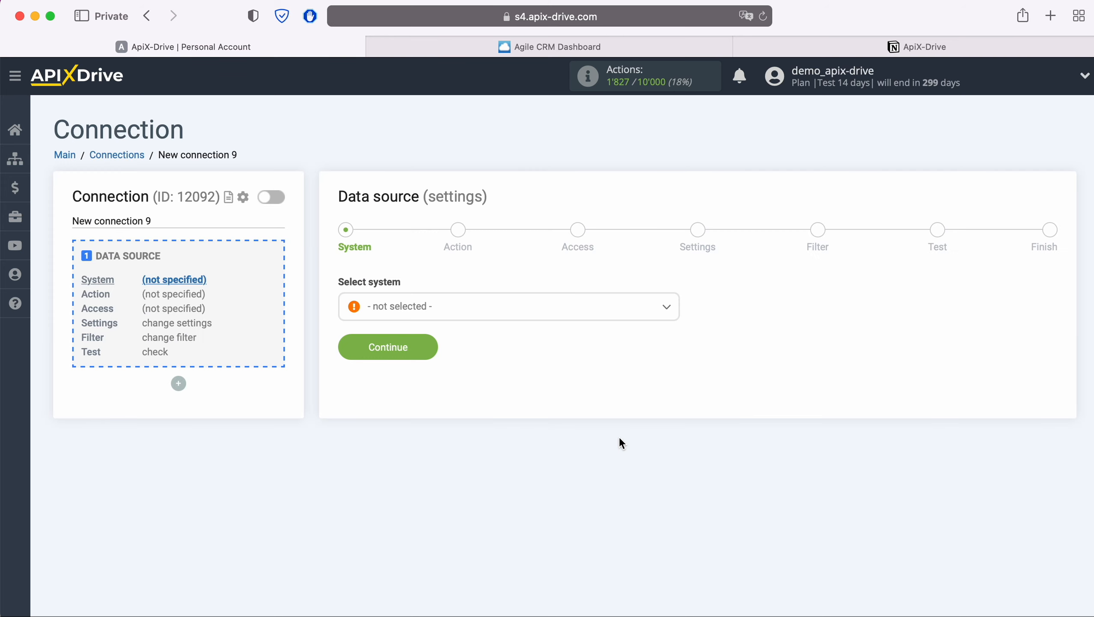
left_click(513, 308)
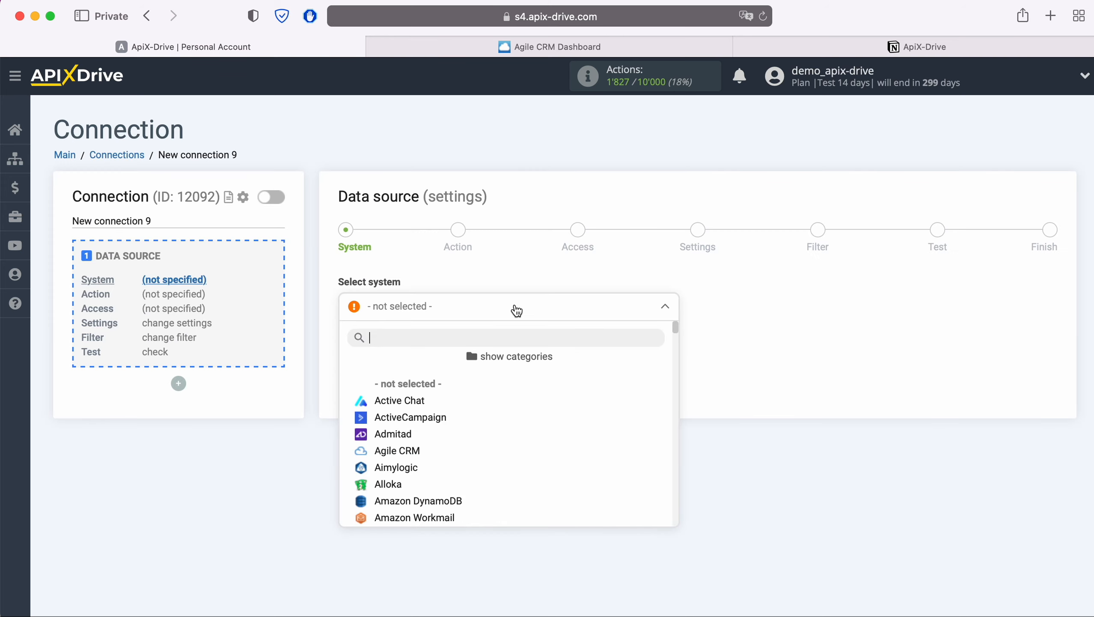
left_click(414, 451)
left_click(431, 348)
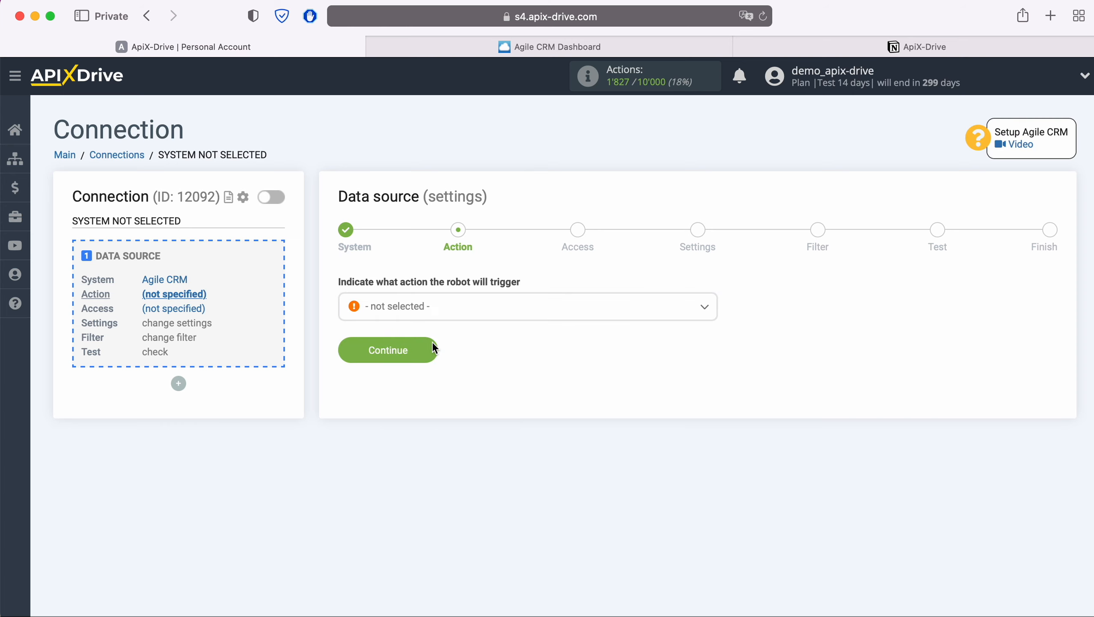
Set the data source action to Get CONTACTS (new) and continue to account access.
left_click(473, 315)
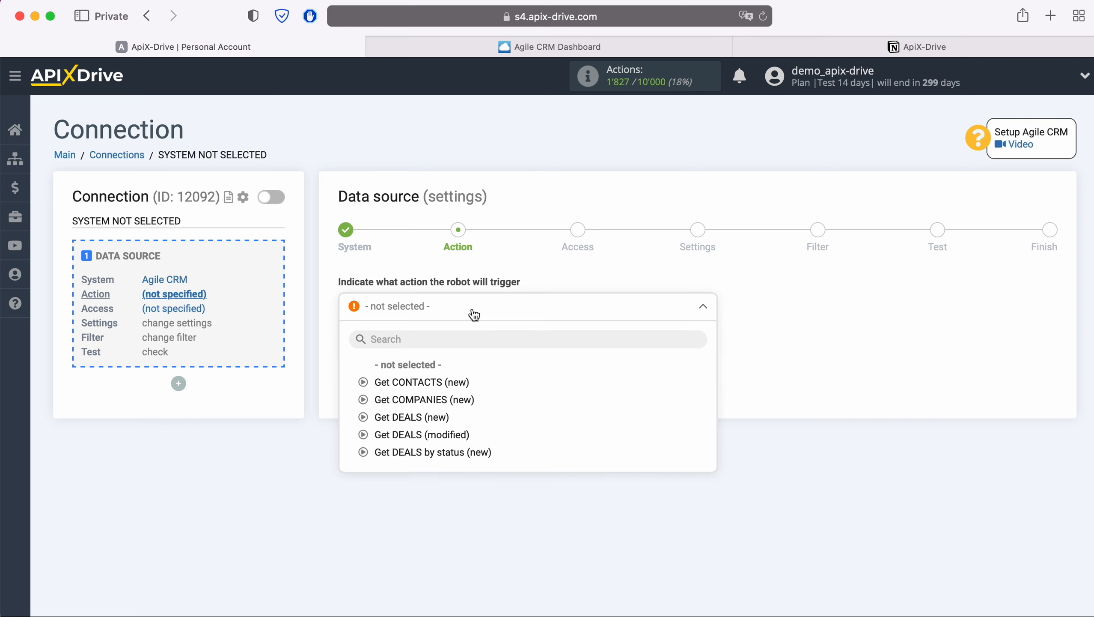
left_click(460, 382)
left_click(433, 350)
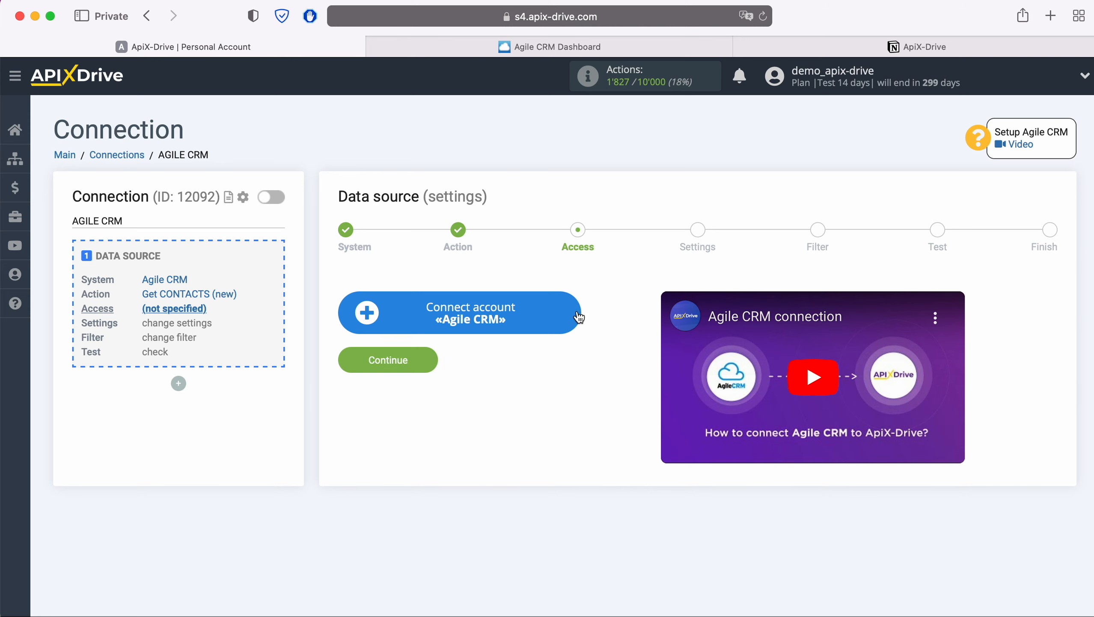
Start connecting an Agile CRM account and fill its domain with apixdrivecom, copied from the Agile CRM dashboard's web address.
left_click(577, 311)
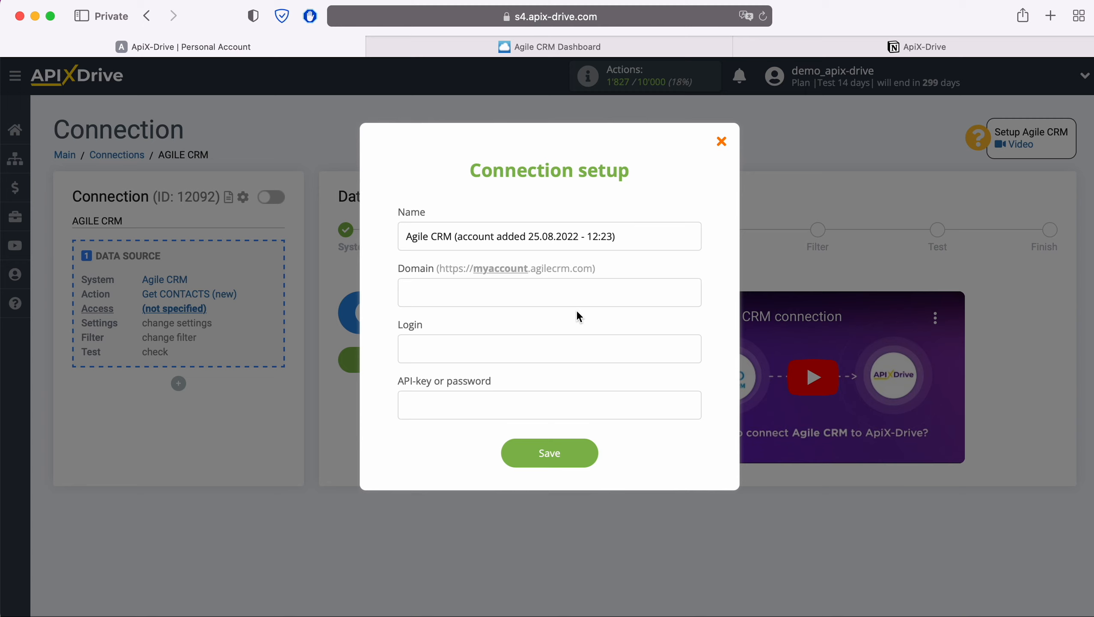
left_click(663, 45)
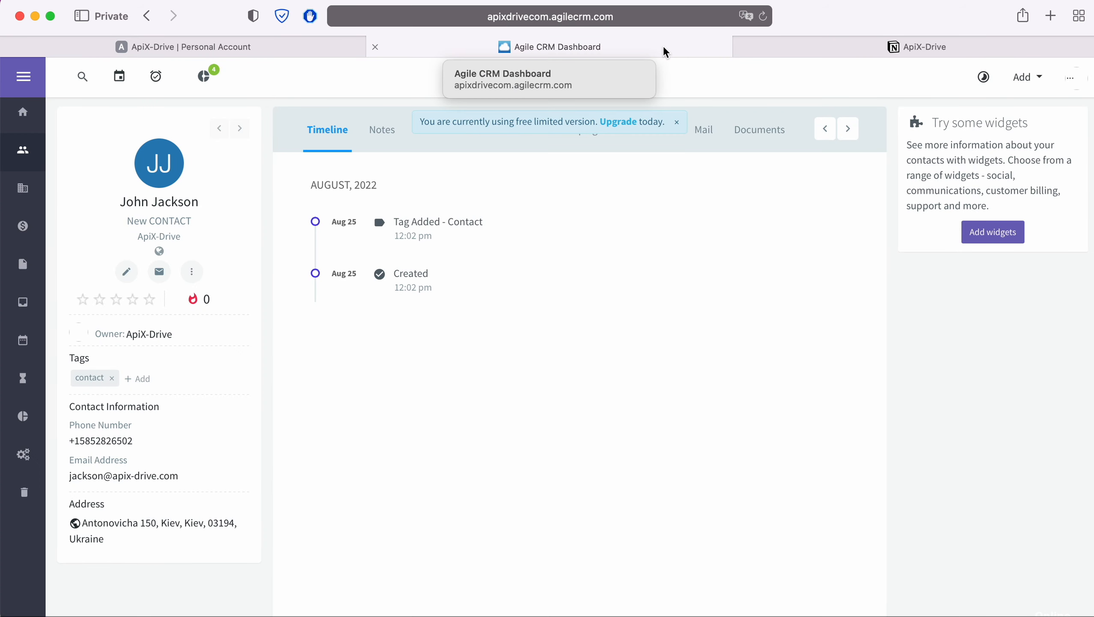
left_click(690, 17)
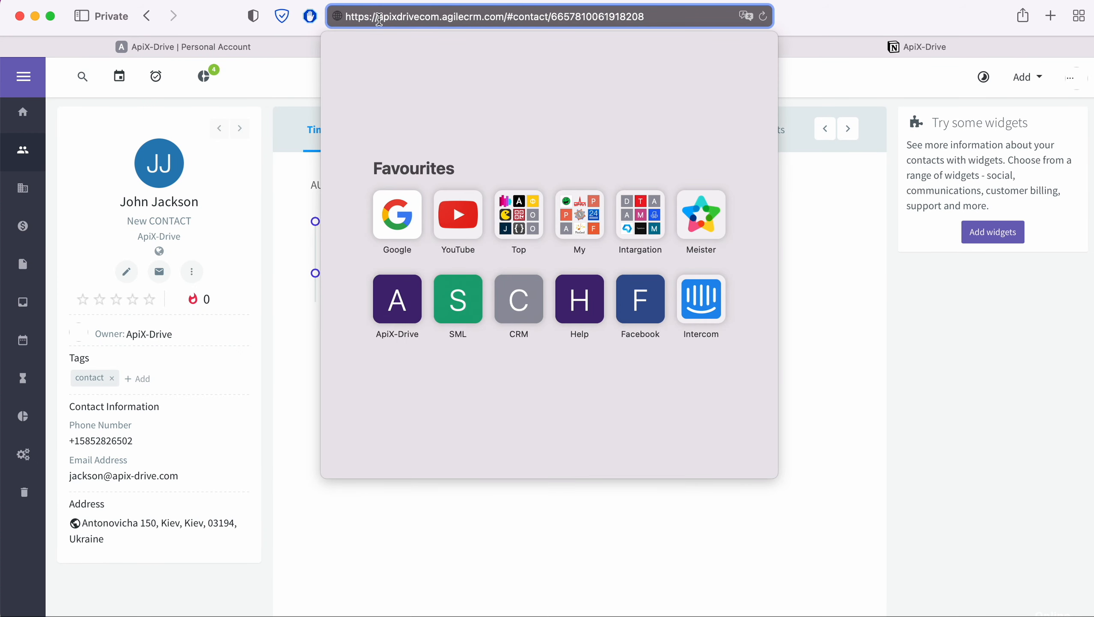
left_click_drag(378, 17, 438, 17)
right_click(430, 19)
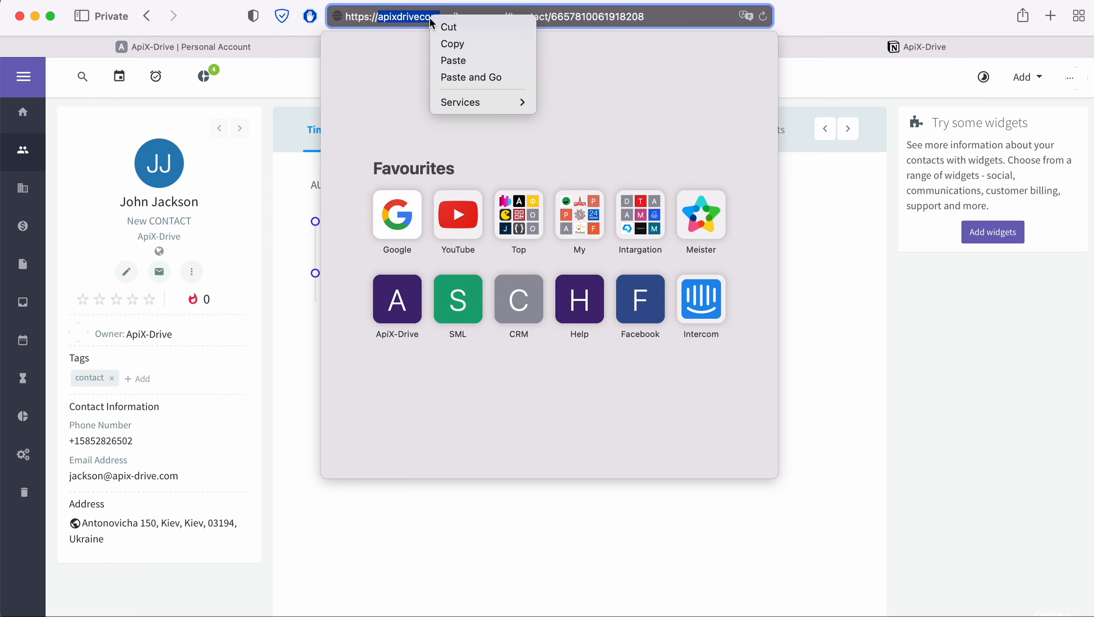
left_click(446, 45)
left_click(276, 50)
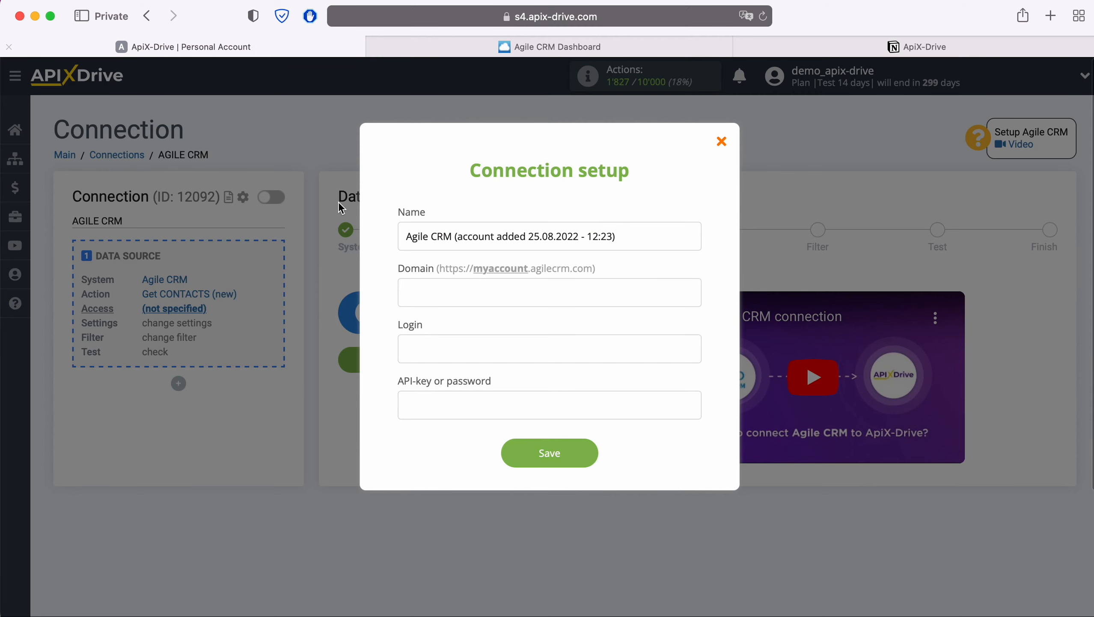
right_click(442, 290)
left_click(479, 332)
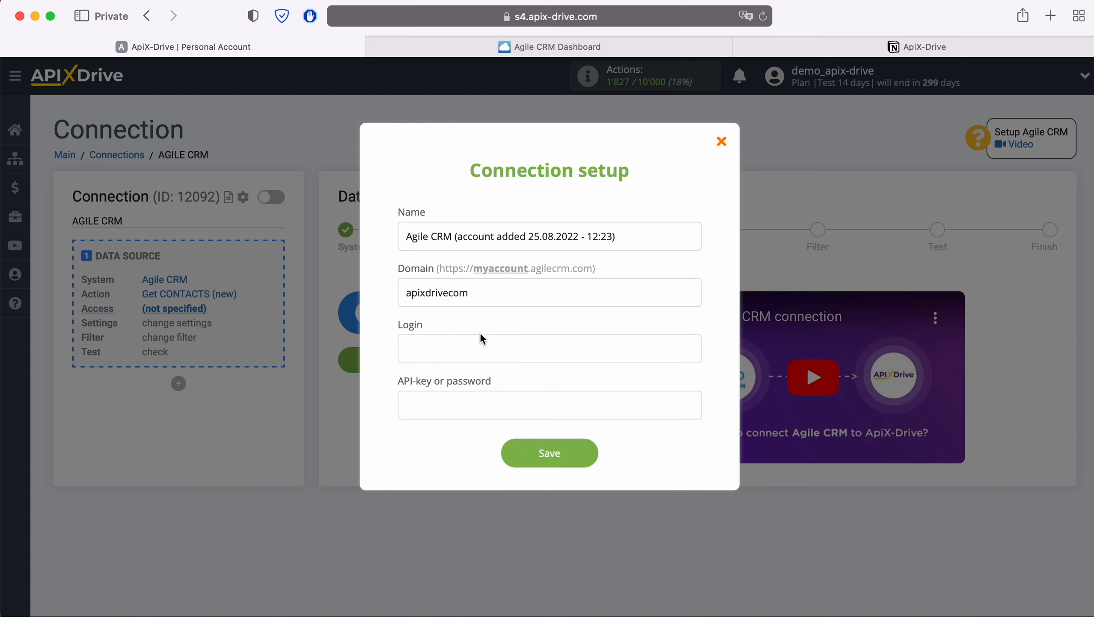
Enter the Agile CRM account's login e-mail in the connection setup.
left_click(458, 349)
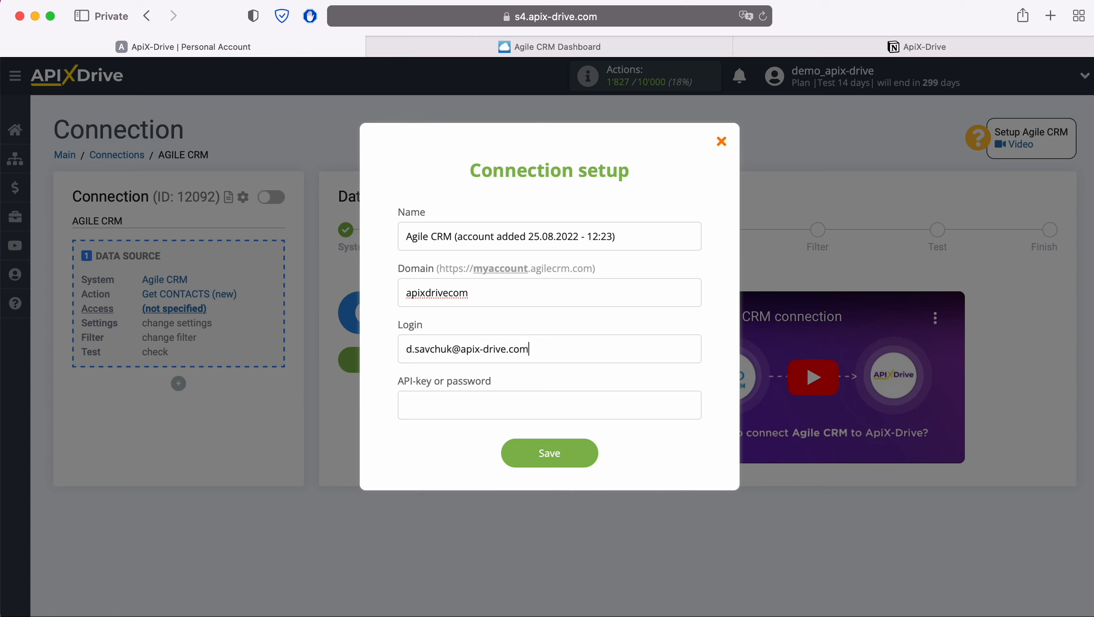
Switch to Agile CRM and copy the REST API key from the Developers & API section of the admin settings.
left_click(420, 407)
left_click(618, 51)
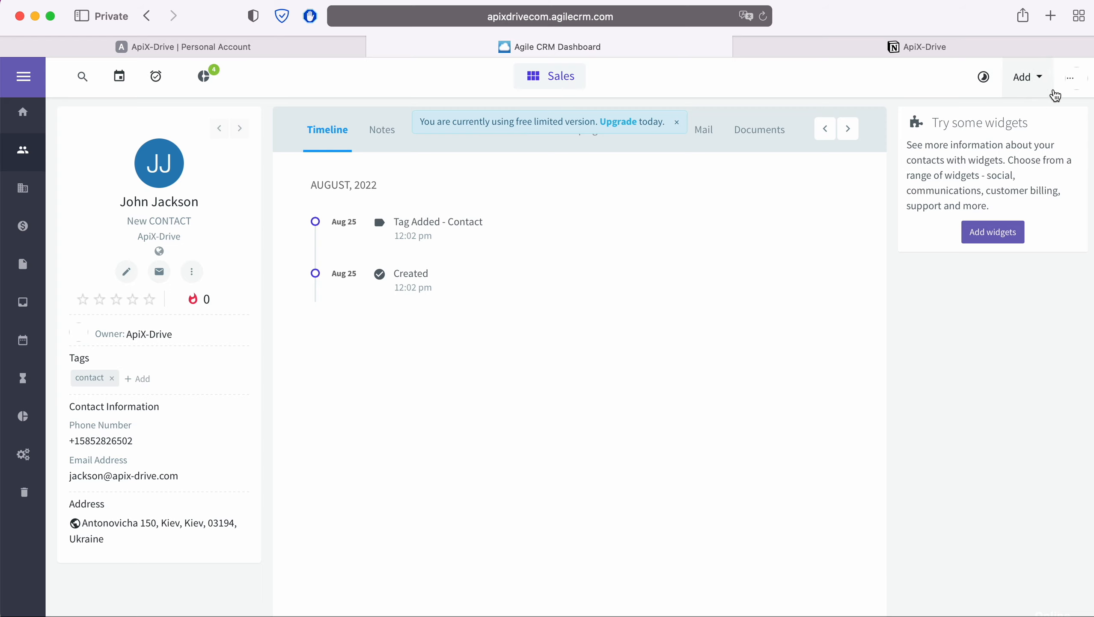
left_click(1070, 79)
left_click(951, 164)
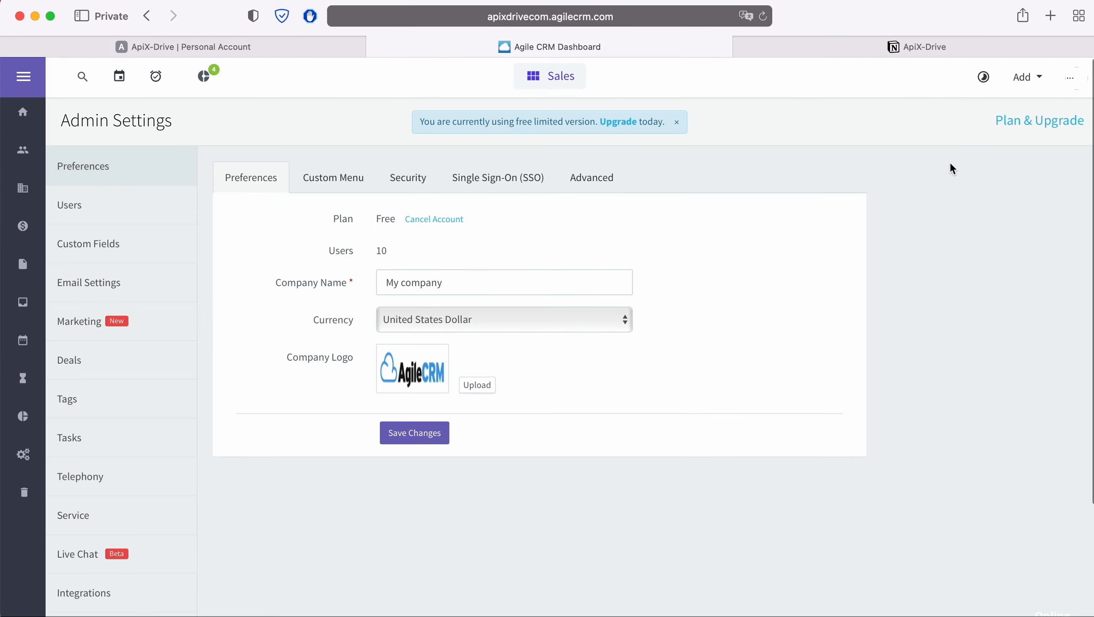
scroll(125, 521, "down", 2)
scroll(123, 521, "down", 2)
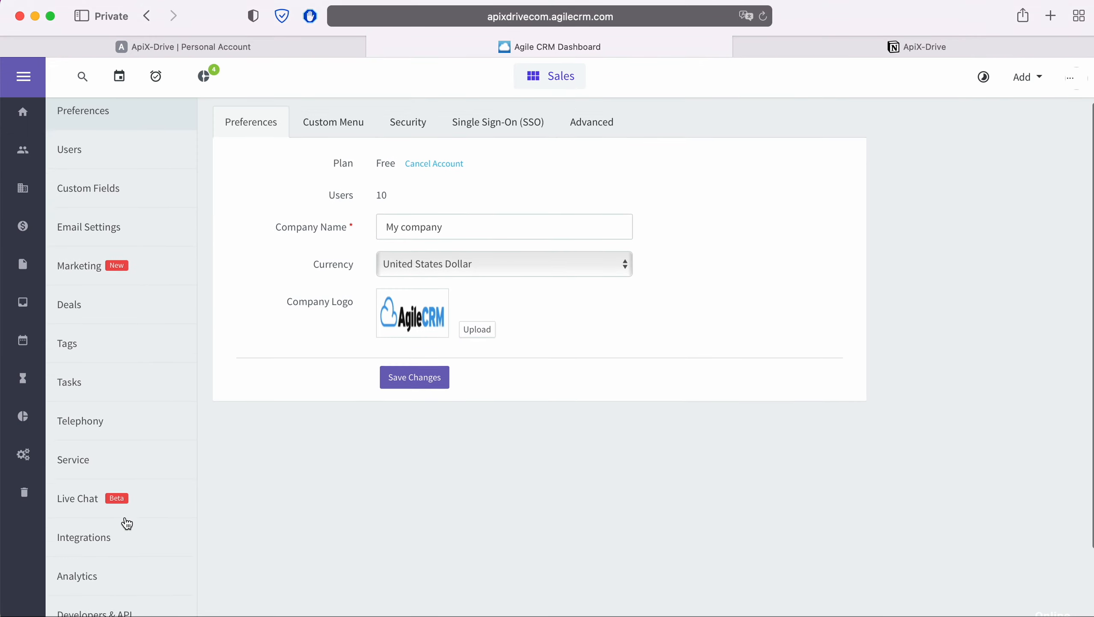
left_click(123, 599)
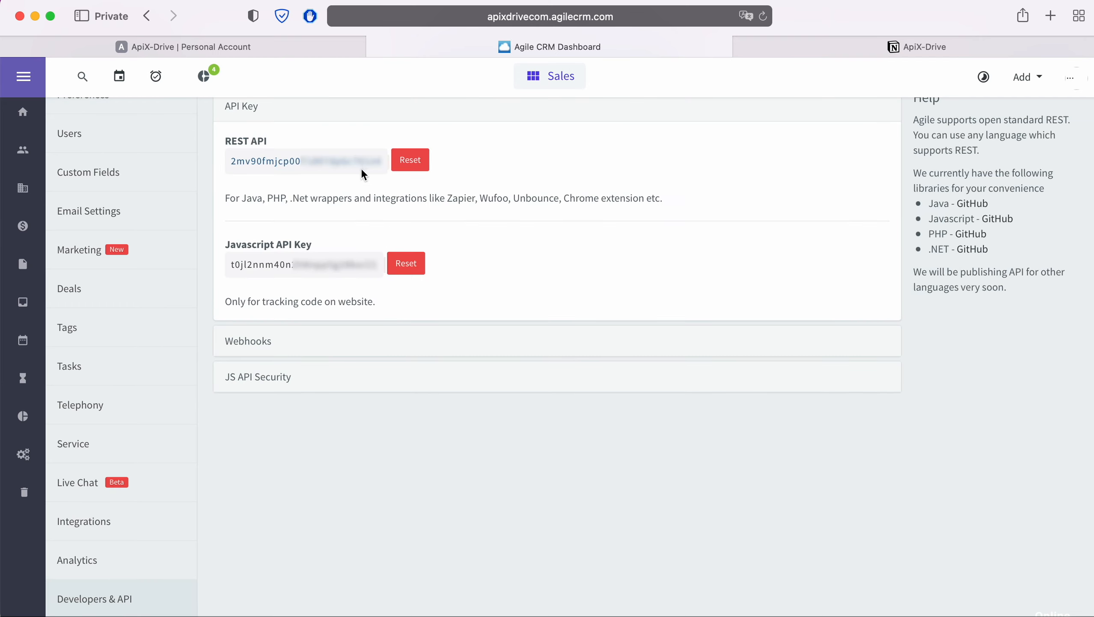
left_click_drag(381, 161, 231, 162)
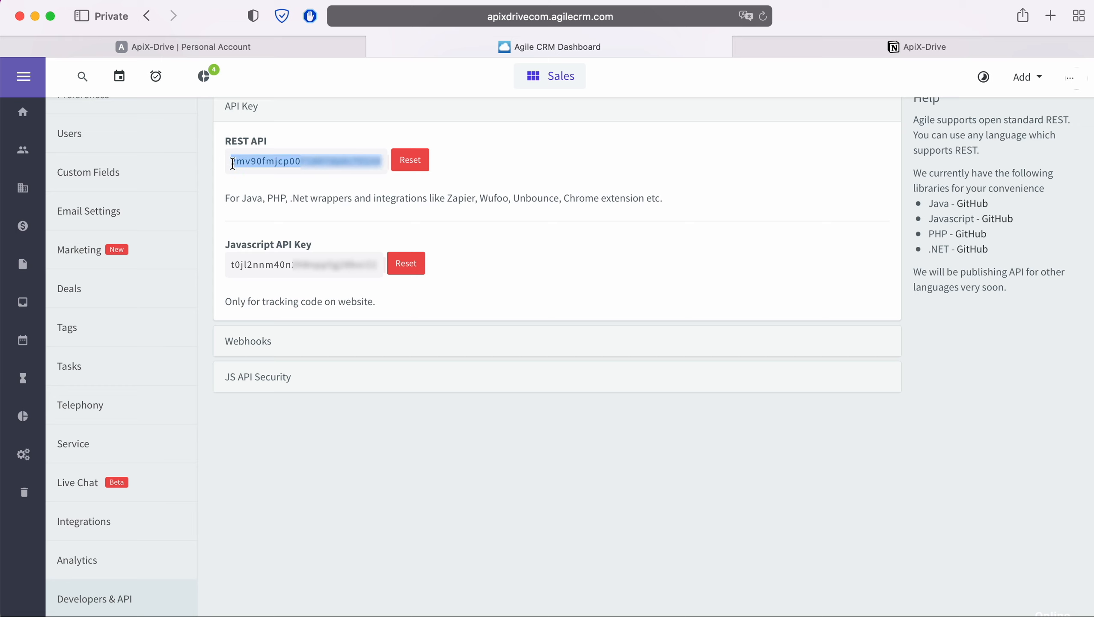
right_click(244, 162)
left_click(272, 226)
Return to ApiX-Drive, paste the API key into the connection setup and save the Agile CRM account.
left_click(279, 47)
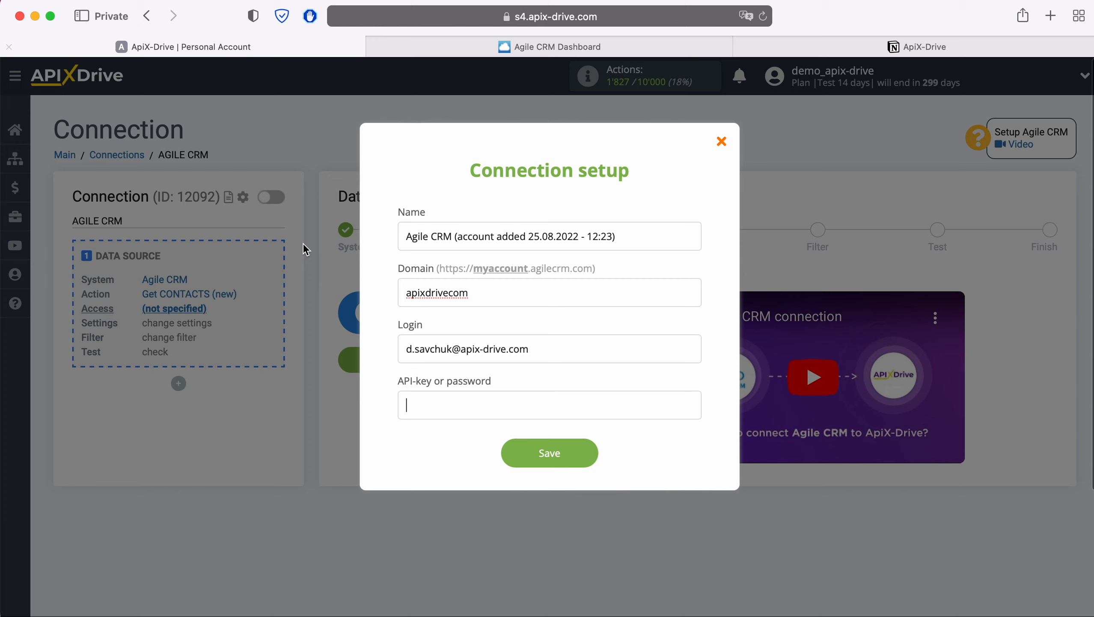
right_click(421, 401)
left_click(443, 445)
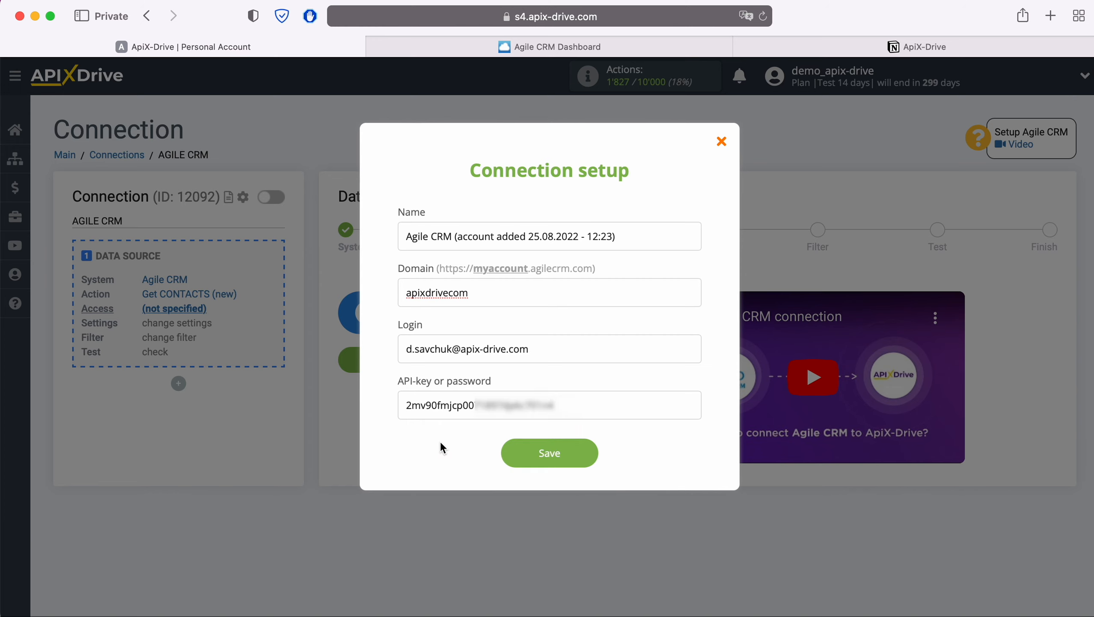
left_click(589, 454)
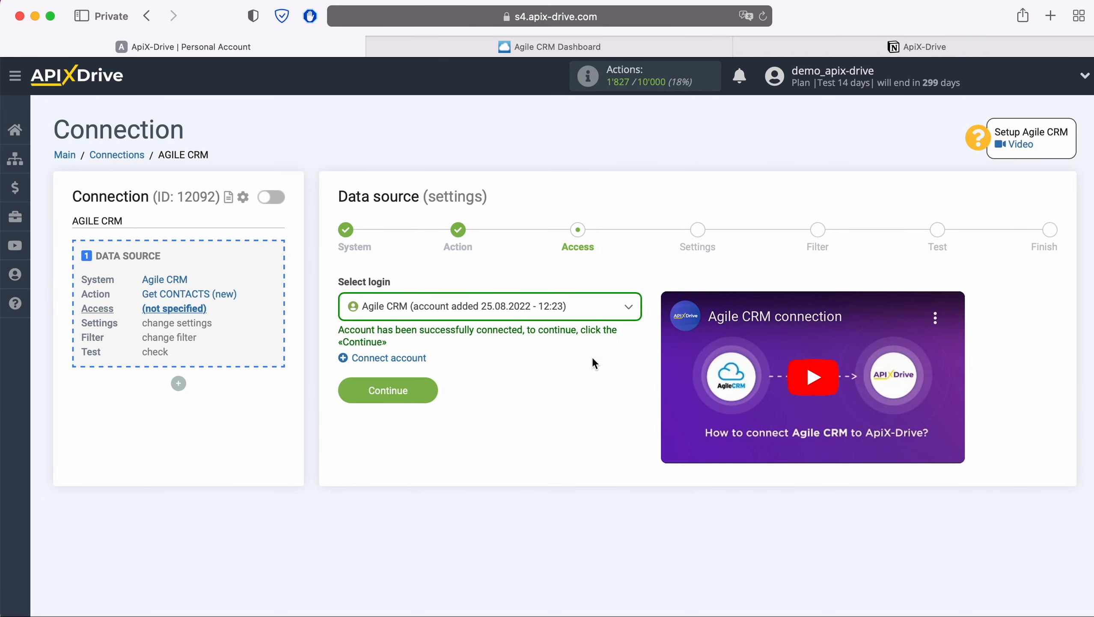
Select the newly connected Agile CRM account as the data source login and continue.
left_click(588, 308)
left_click(537, 406)
left_click(429, 387)
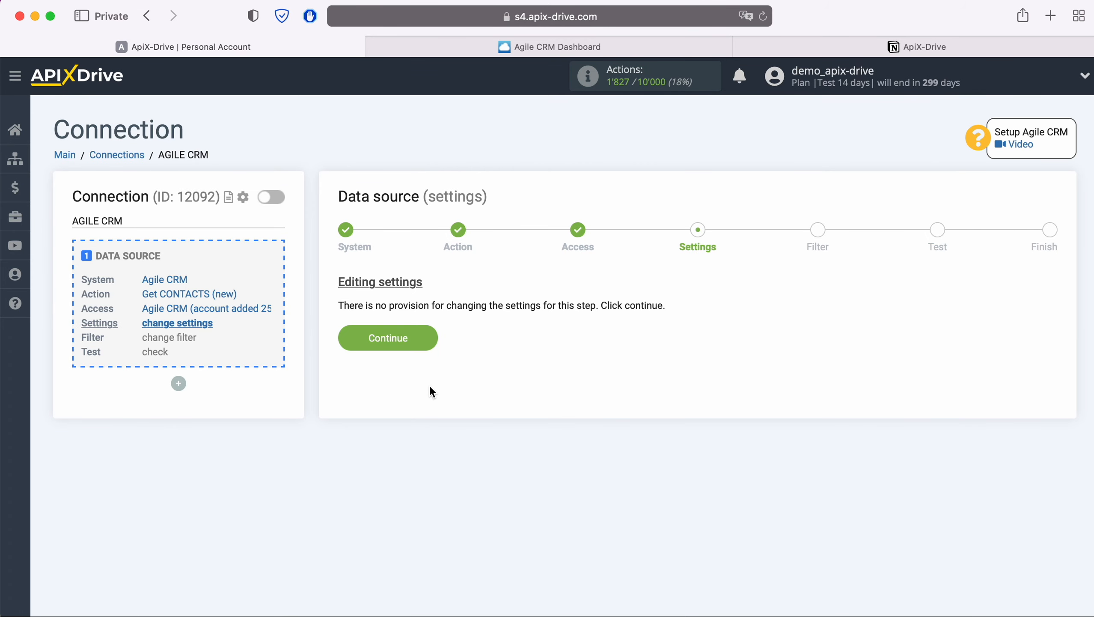
Finish the data source setup with default settings, no filter conditions and the loaded test contact accepted.
left_click(429, 337)
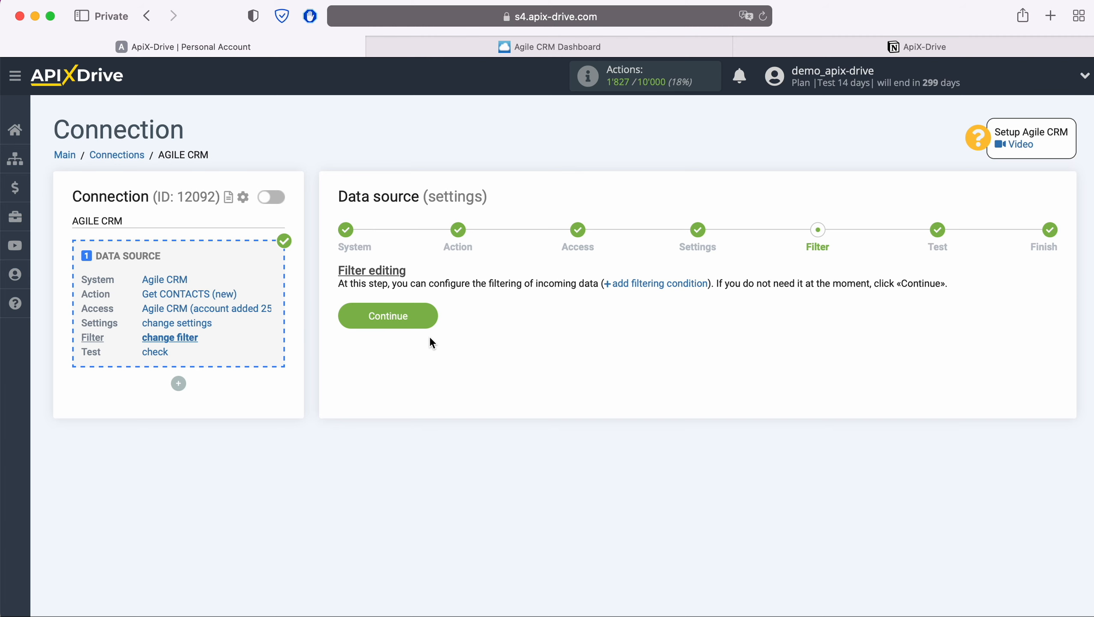
left_click(431, 313)
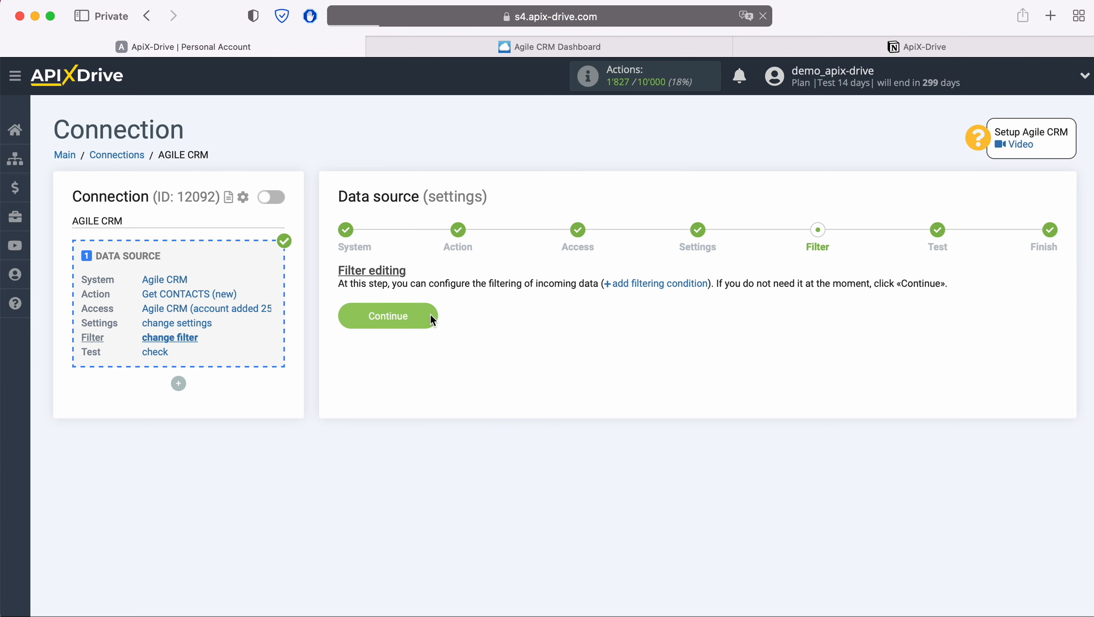
scroll(430, 320, "down", 3)
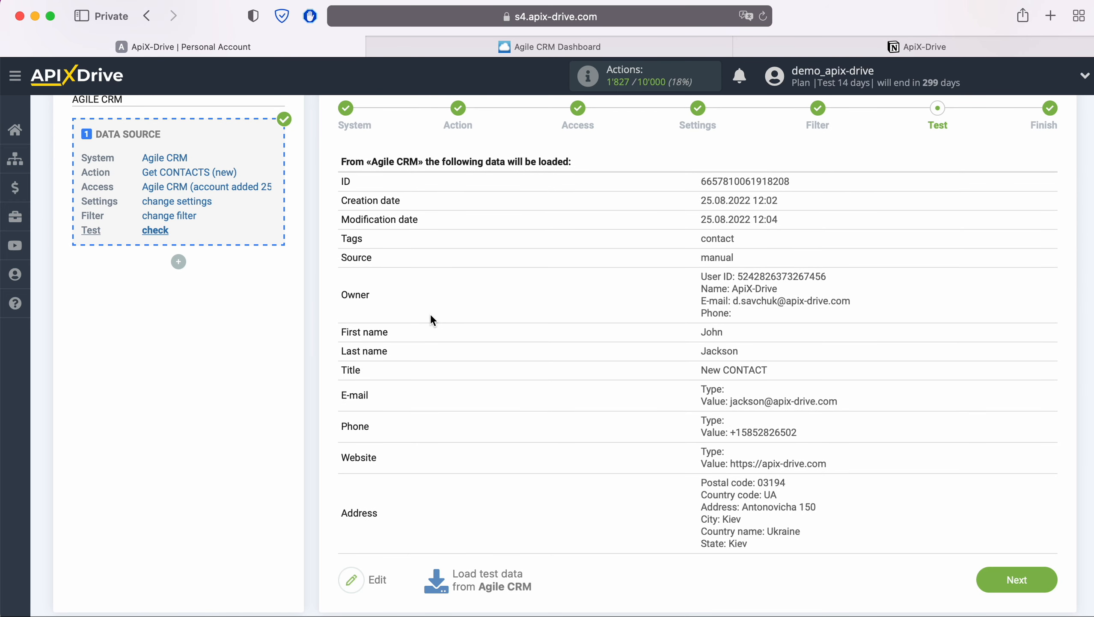
left_click(1052, 577)
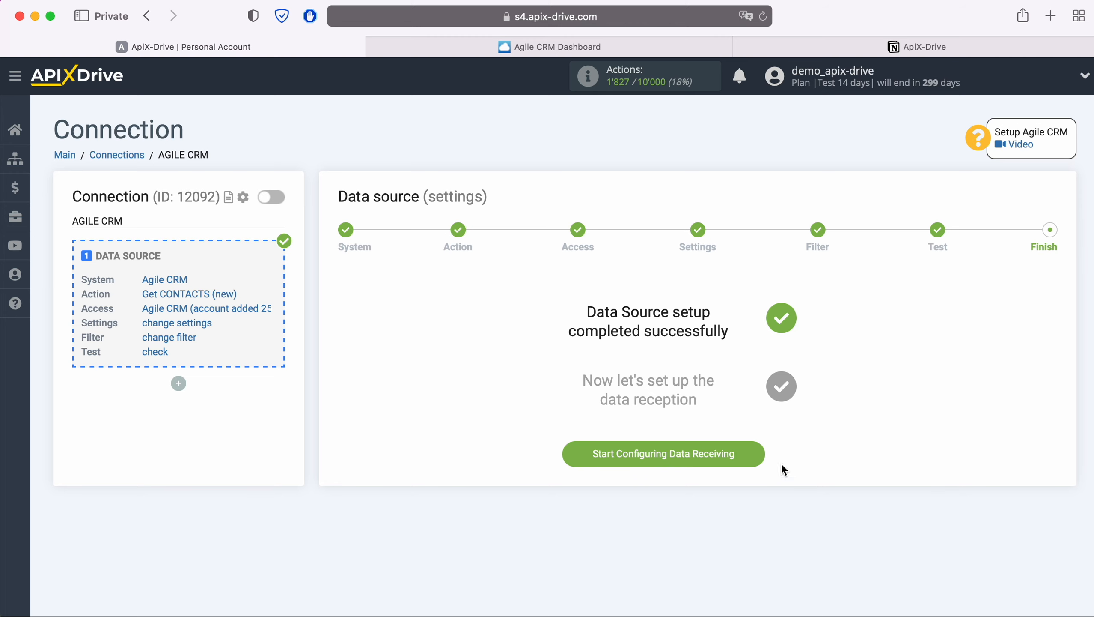
Start configuring data receiving and set the data destination system to Notion.
left_click(761, 451)
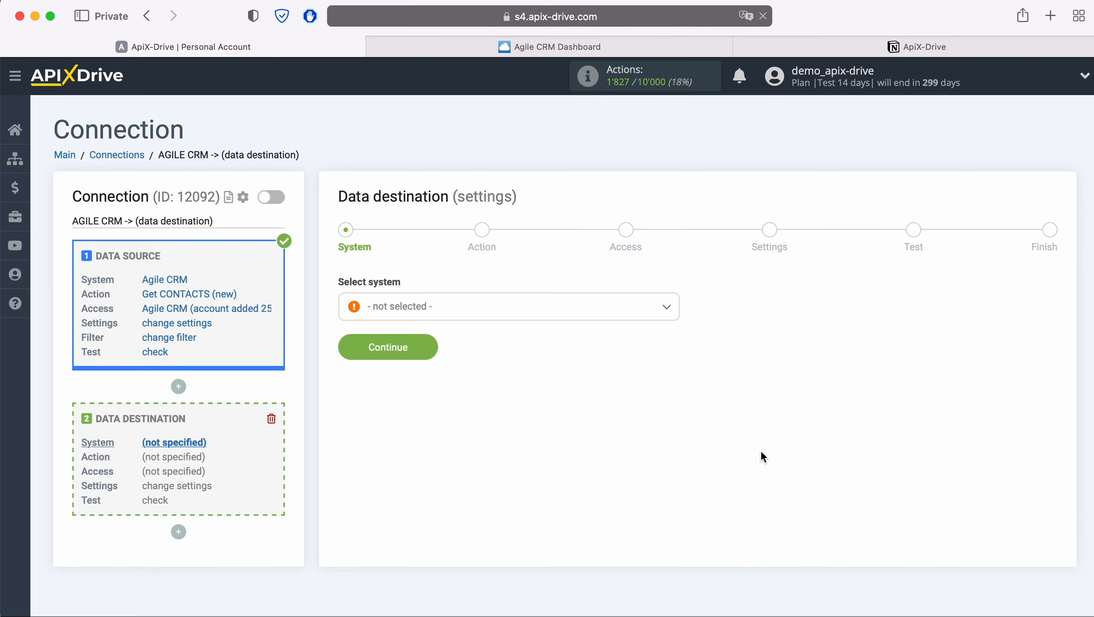
left_click(533, 317)
scroll(557, 432, "down", 8)
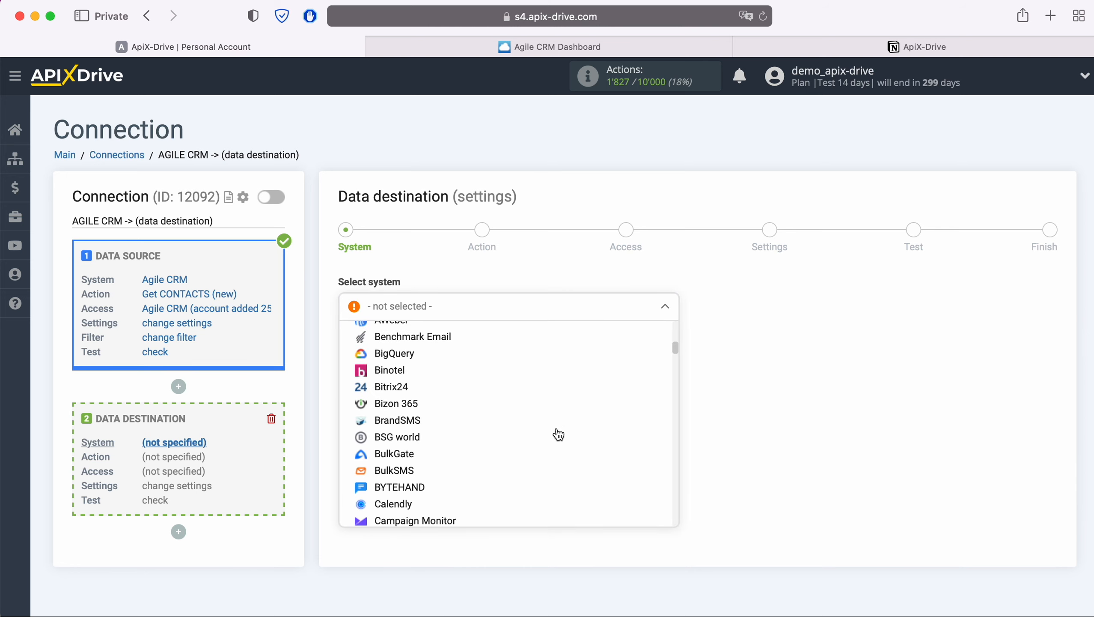
scroll(558, 434, "down", 20)
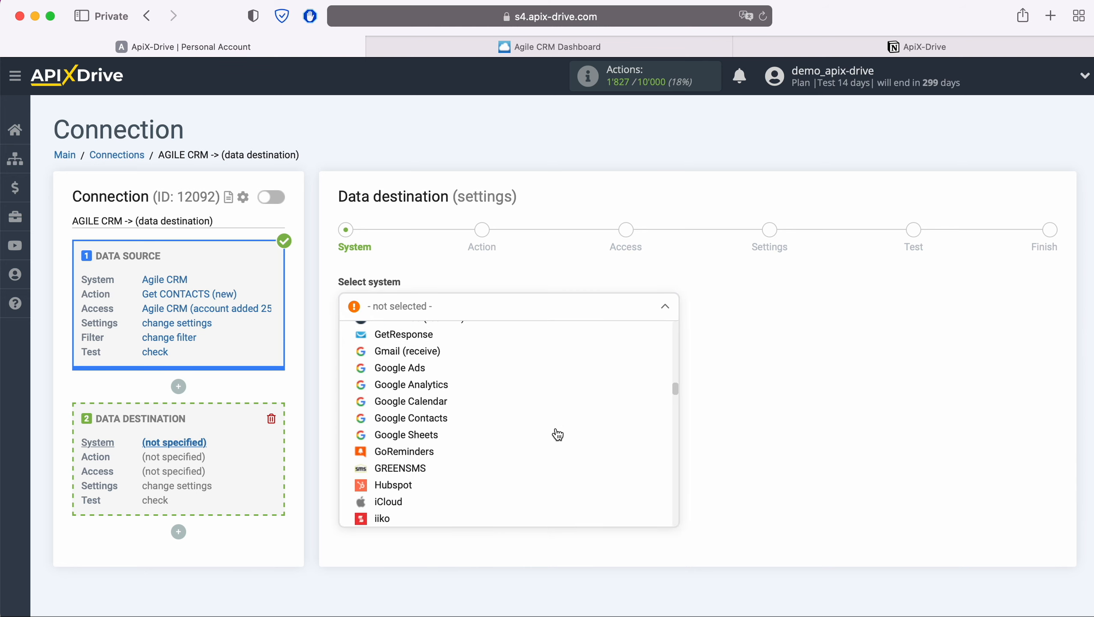
scroll(558, 434, "down", 15)
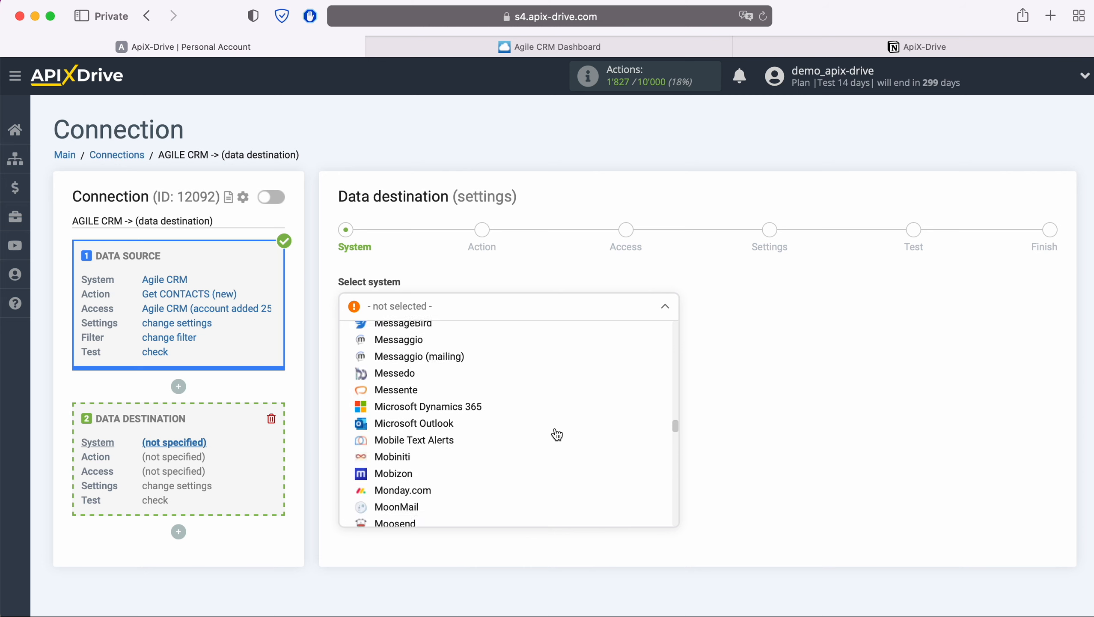
scroll(554, 432, "down", 5)
left_click(421, 435)
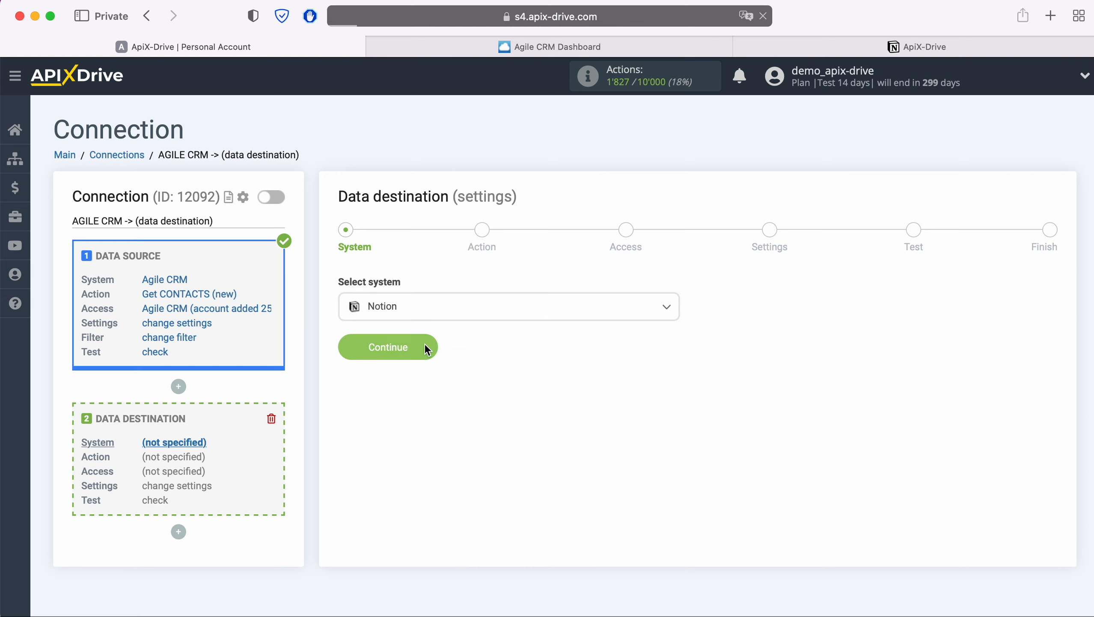
left_click(427, 349)
Set the Notion destination action to Add DATABASE ITEM and continue to account access.
left_click(528, 303)
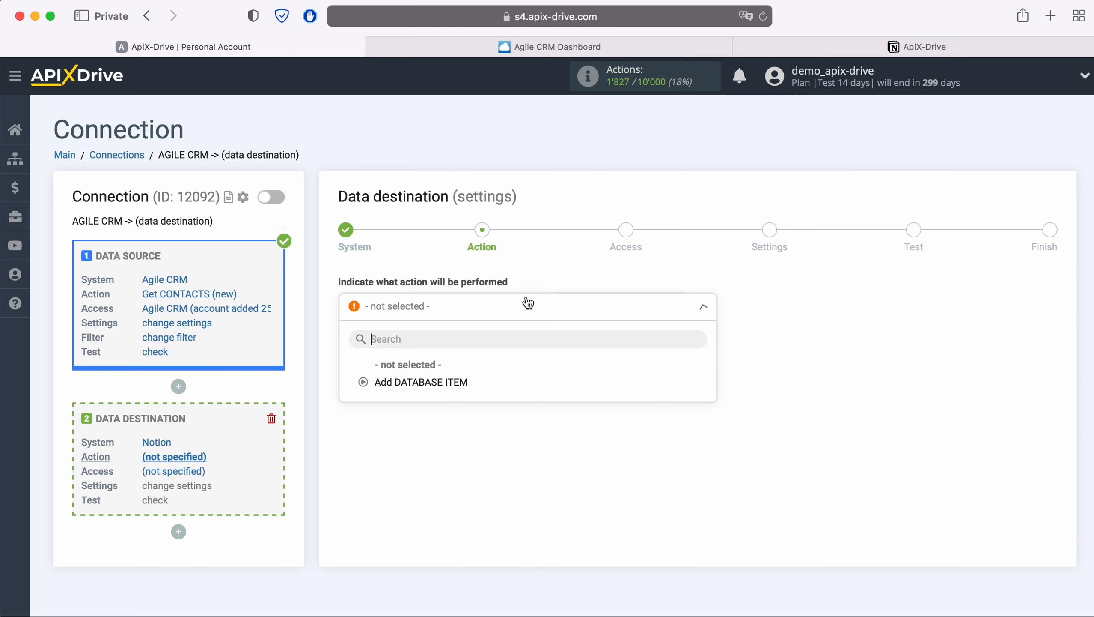
left_click(455, 380)
left_click(431, 349)
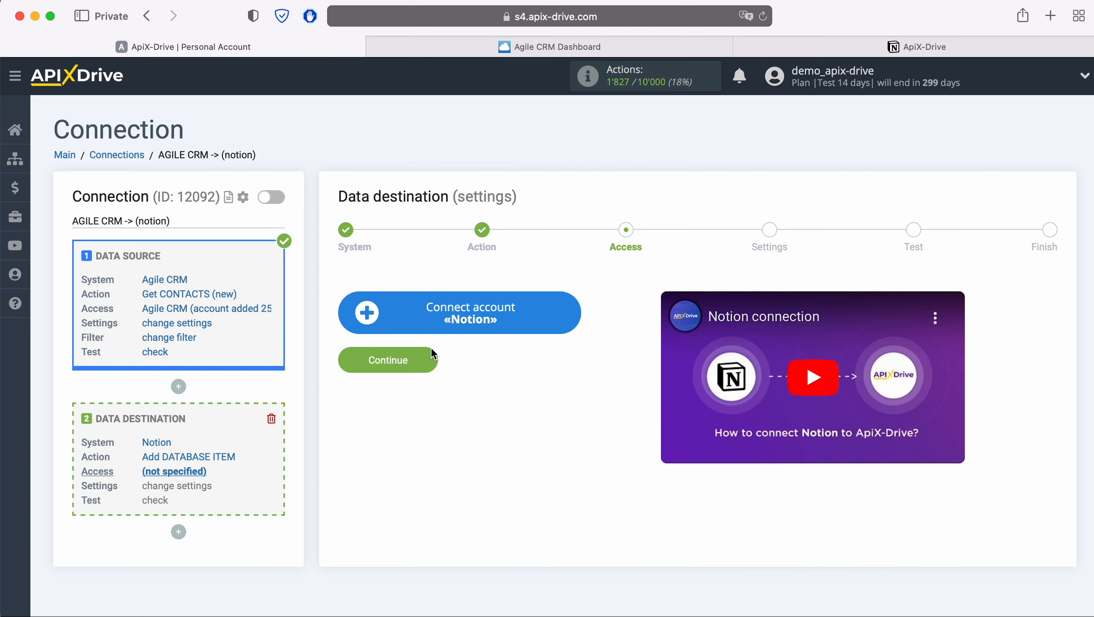
Start connecting a Notion account and log in to Notion with the account e-mail and password.
left_click(572, 318)
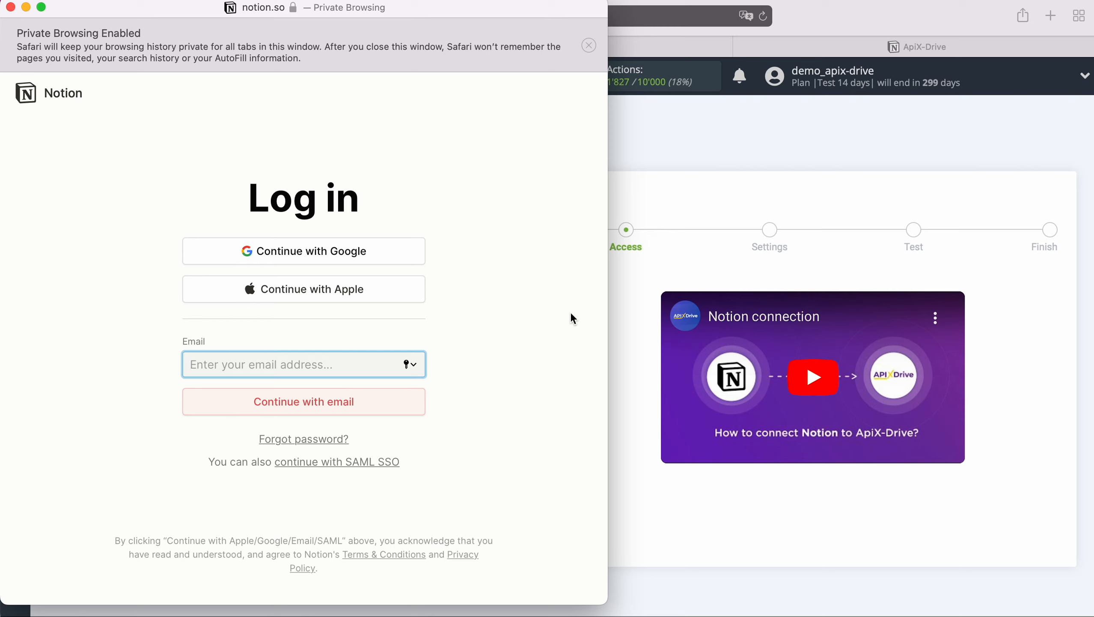
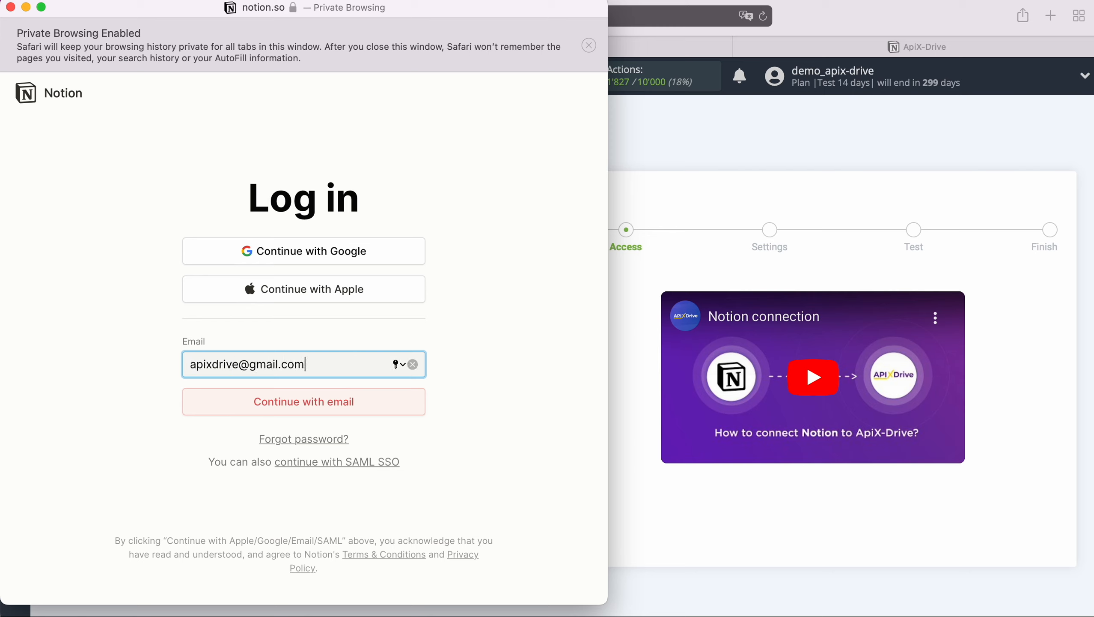
left_click(381, 406)
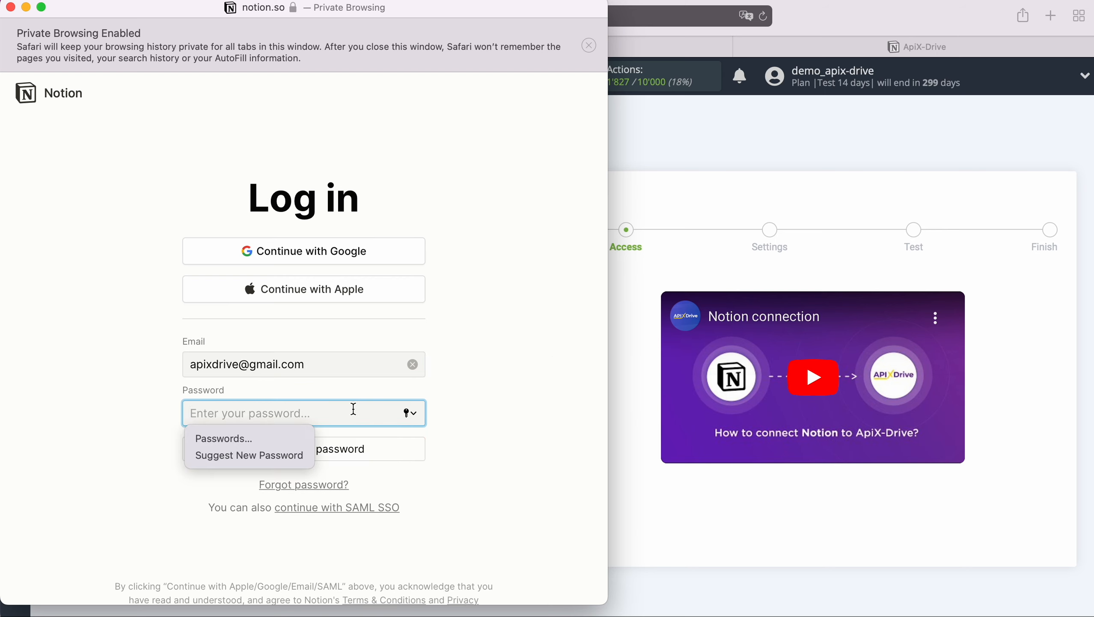
type("•••••••••••••")
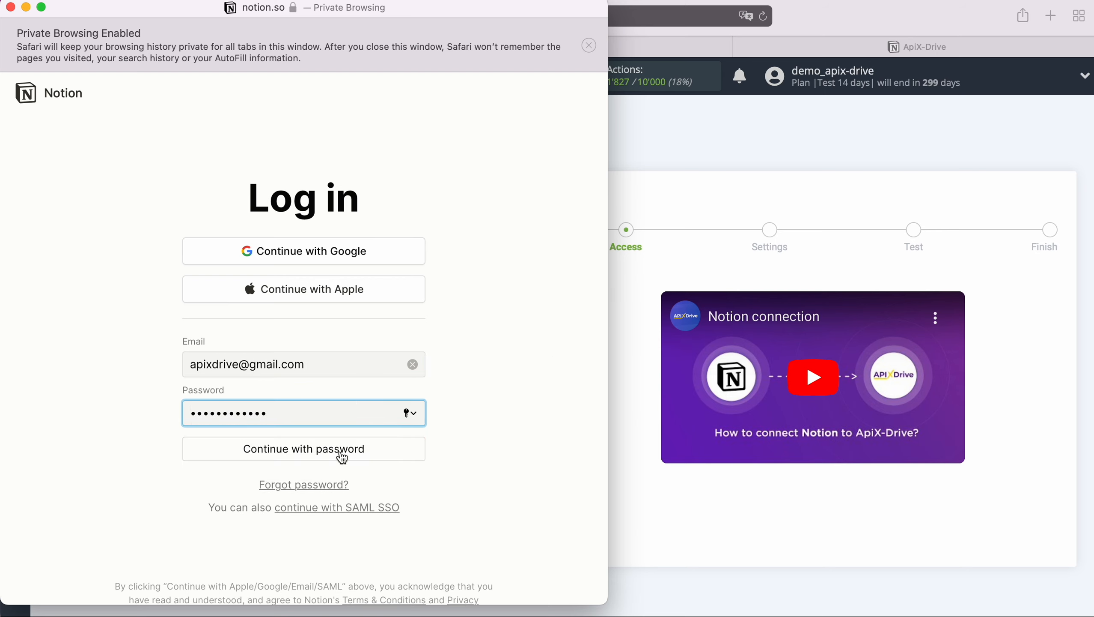
left_click(341, 458)
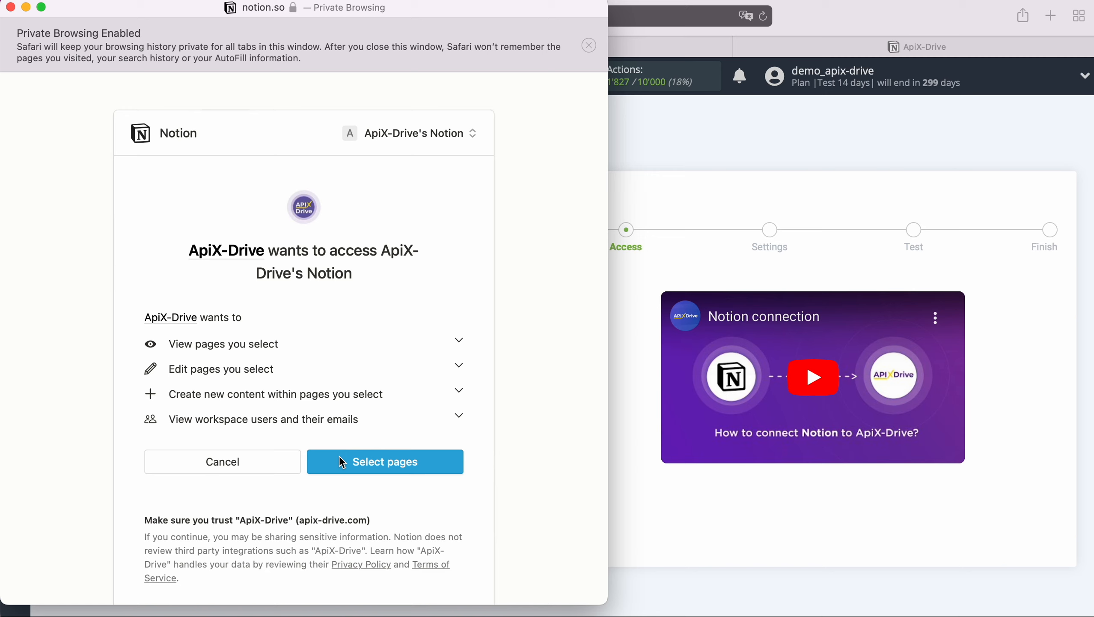
Grant ApiX-Drive access to all listed Notion pages, then continue with ApiX-Drive's Notion as the destination login.
left_click(341, 462)
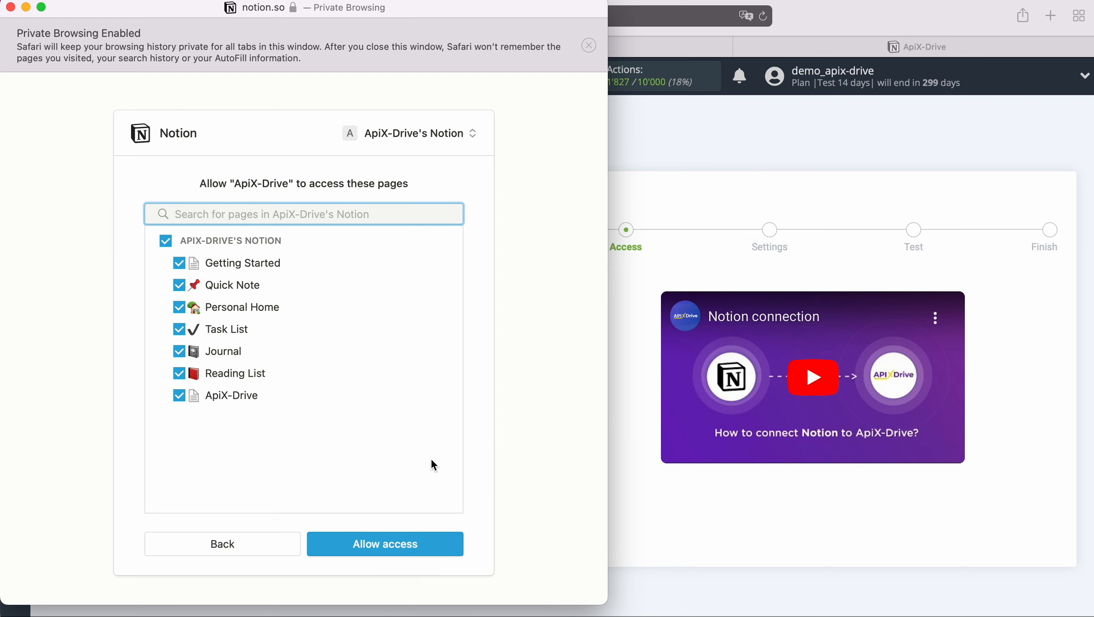
left_click(426, 545)
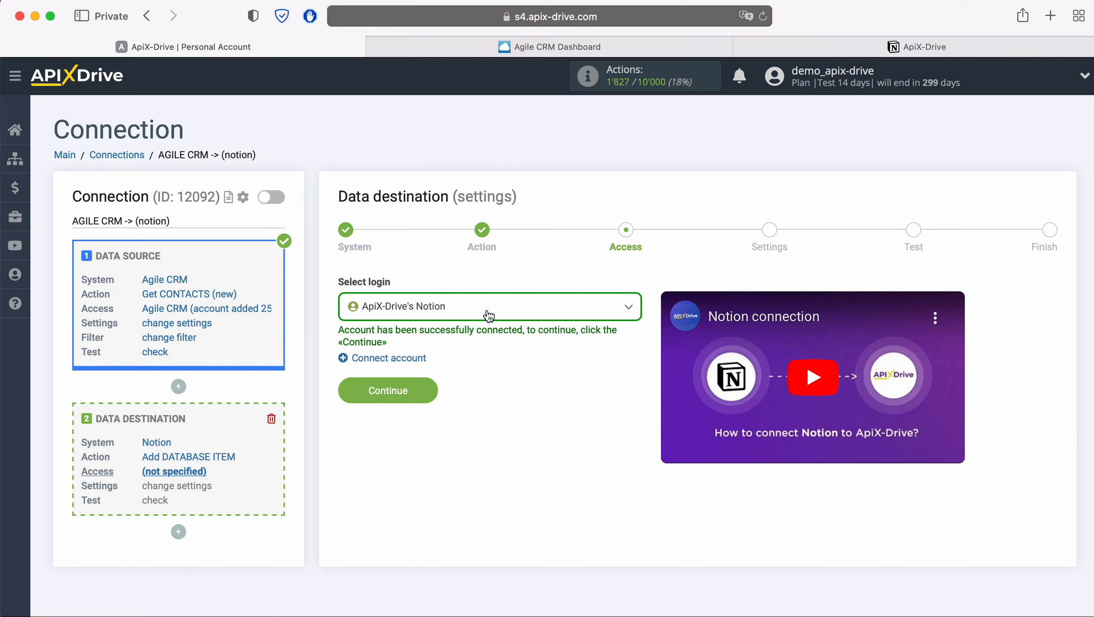
left_click(489, 316)
left_click(453, 401)
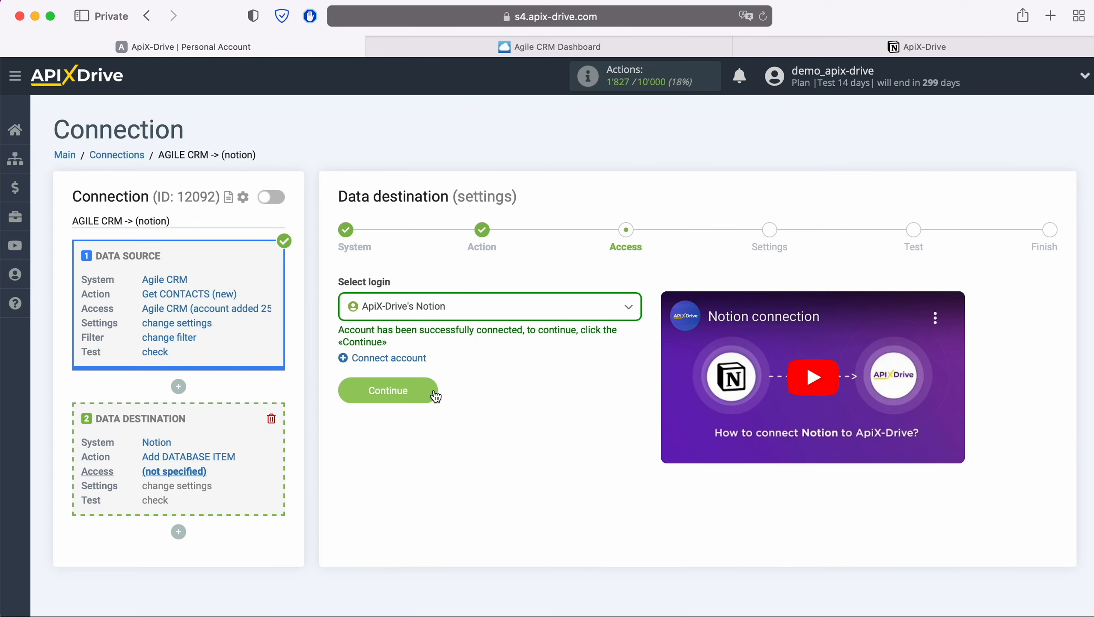
left_click(434, 393)
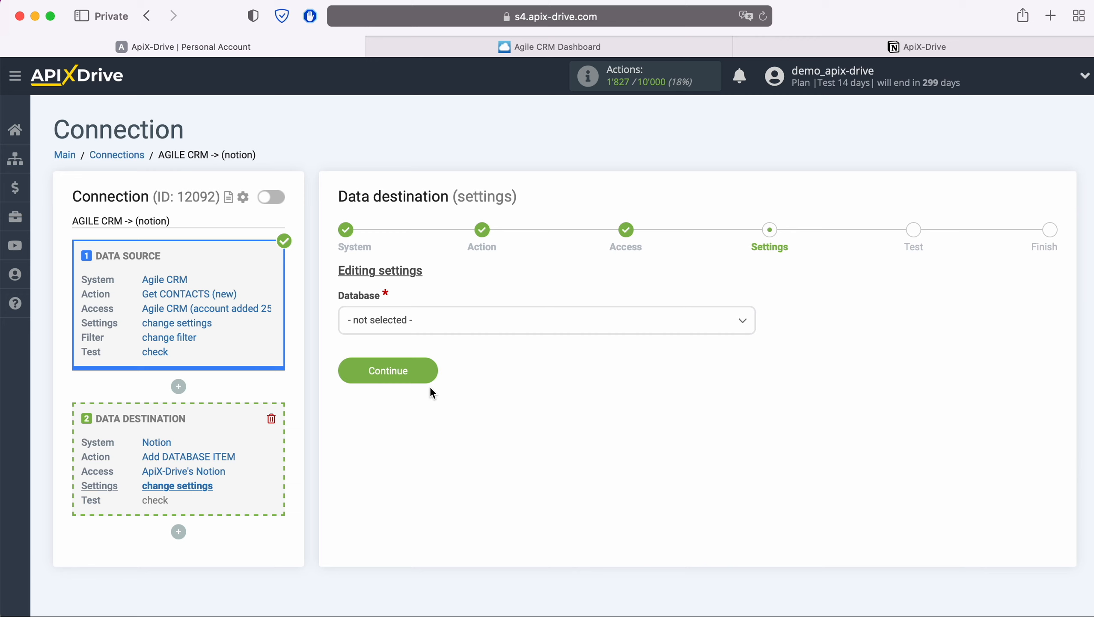
Look up the ApiX-Drive table and its sidebar entry in Notion, then set the destination database to ApiX-Drive.
left_click(491, 322)
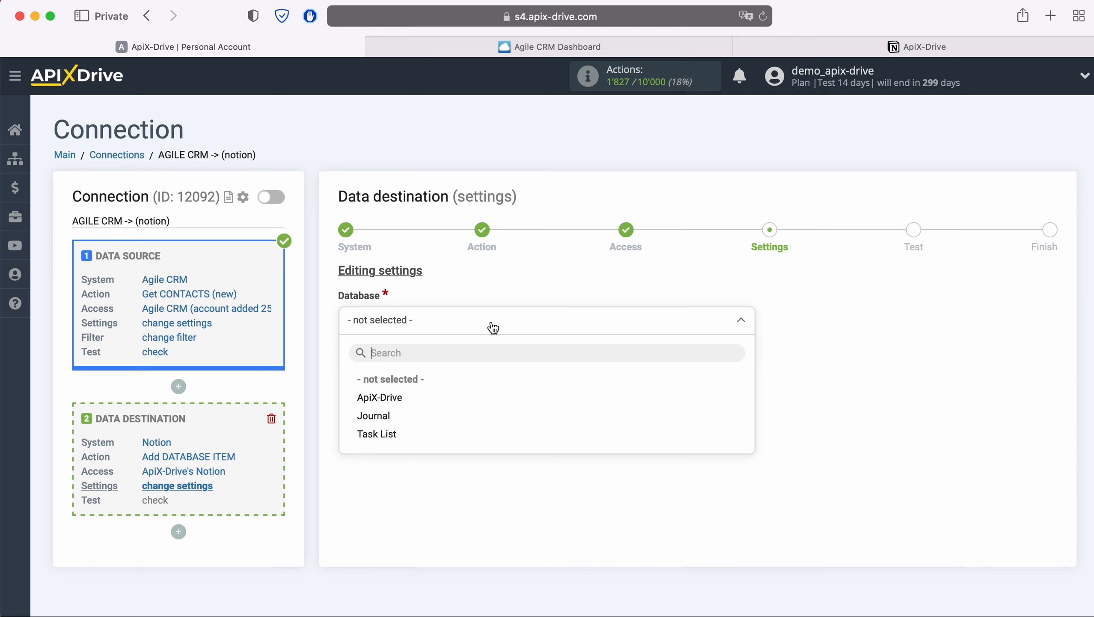
left_click(864, 43)
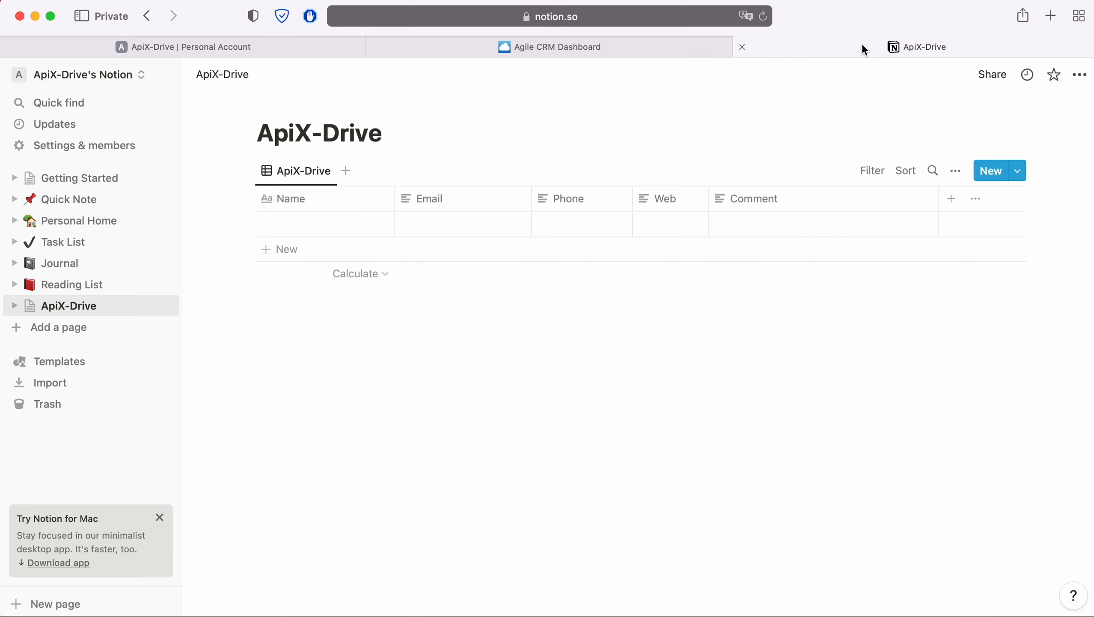
left_click(14, 305)
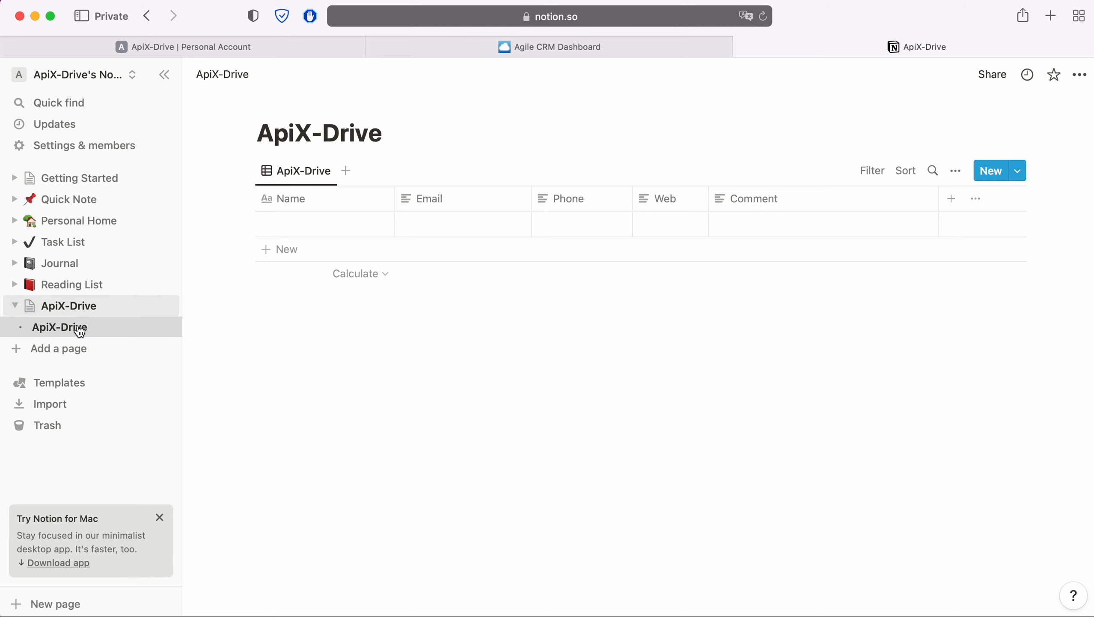
left_click(212, 50)
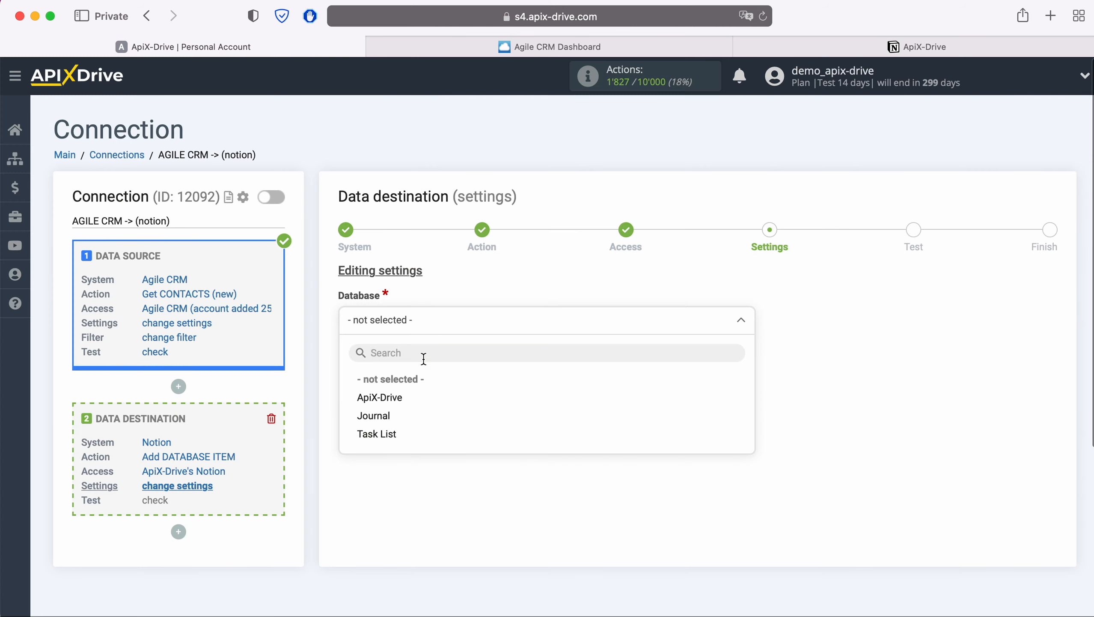
left_click(398, 397)
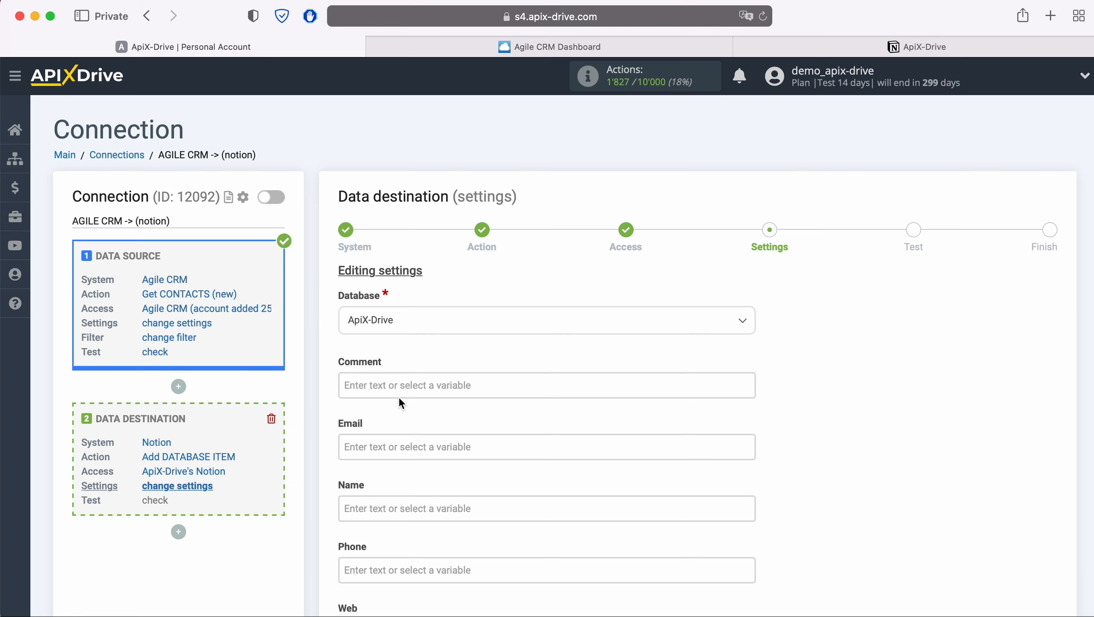
Fill the Comment field with the Agile CRM Title variable followed by the text "from AgileCRM".
left_click(393, 389)
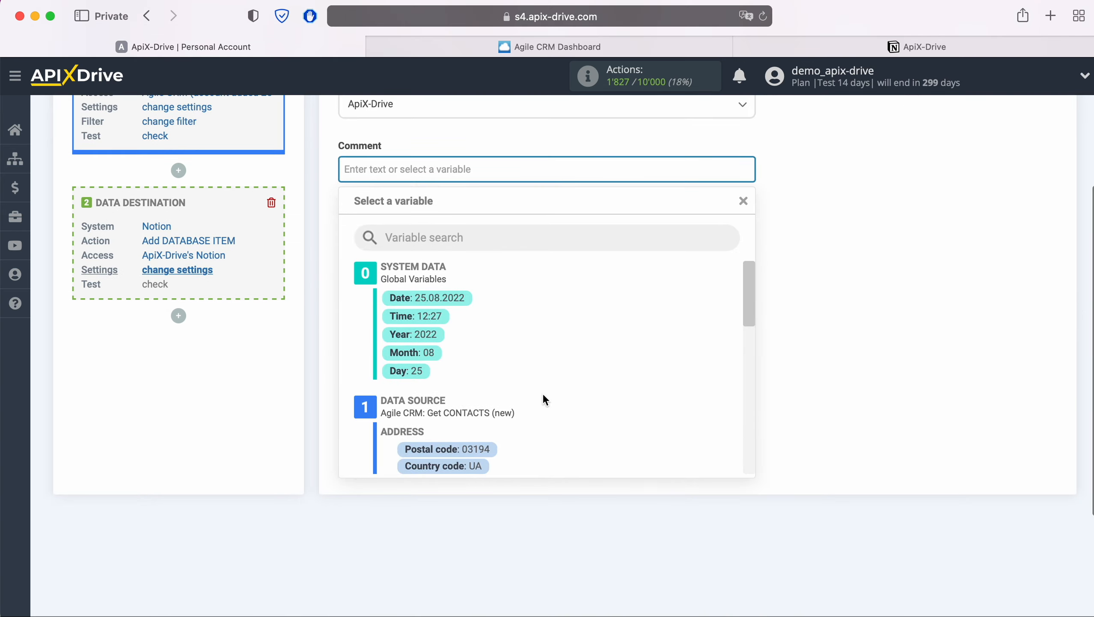
scroll(610, 391, "down", 3)
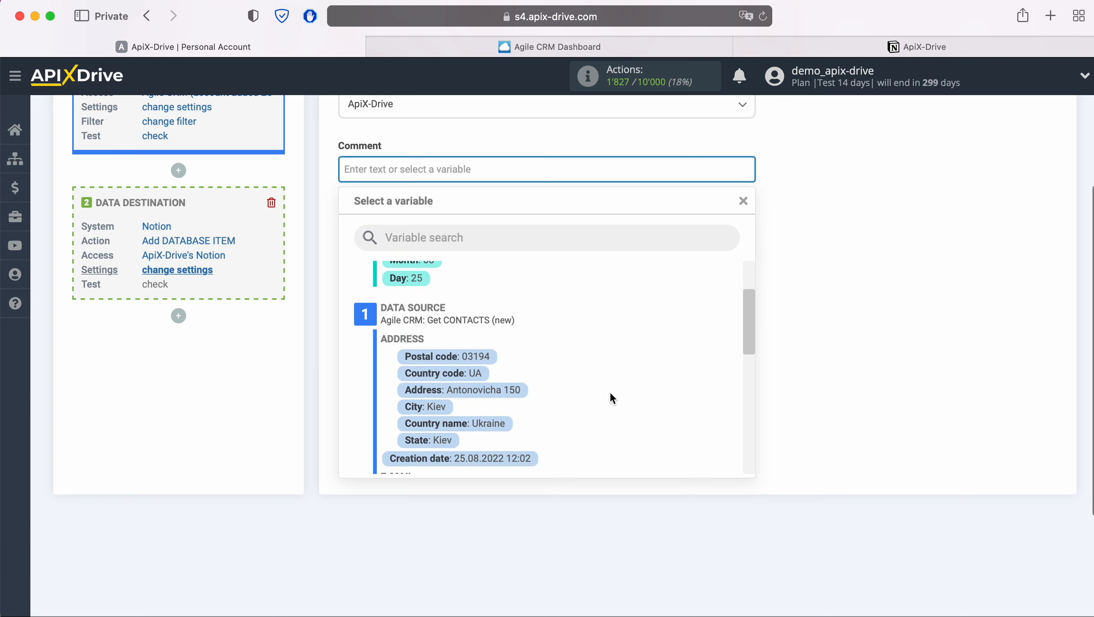
scroll(610, 391, "down", 5)
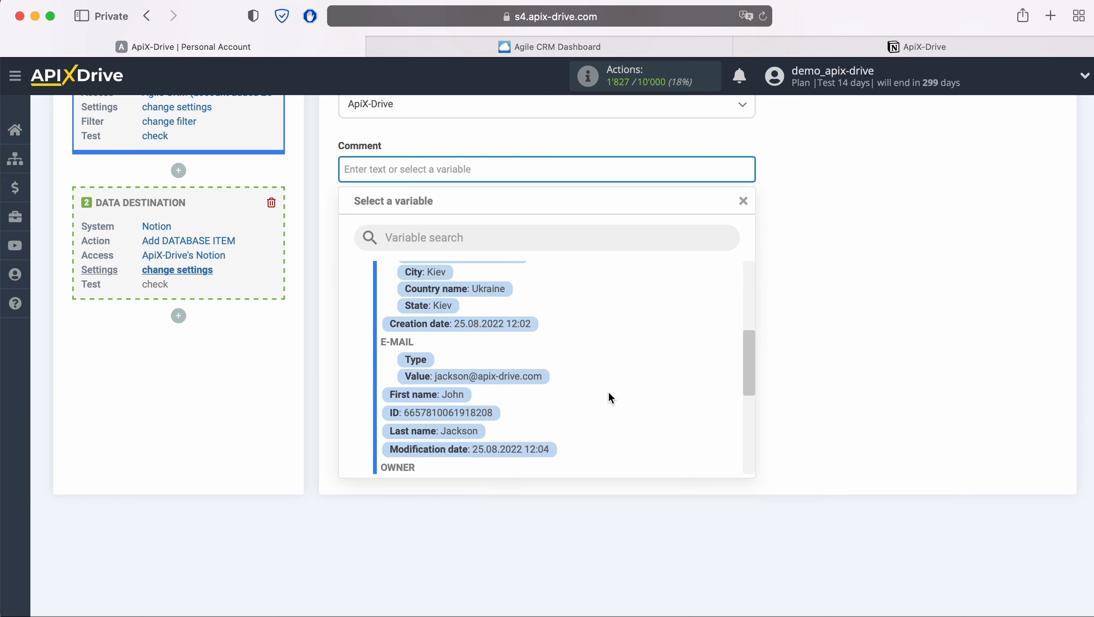
scroll(609, 391, "down", 6)
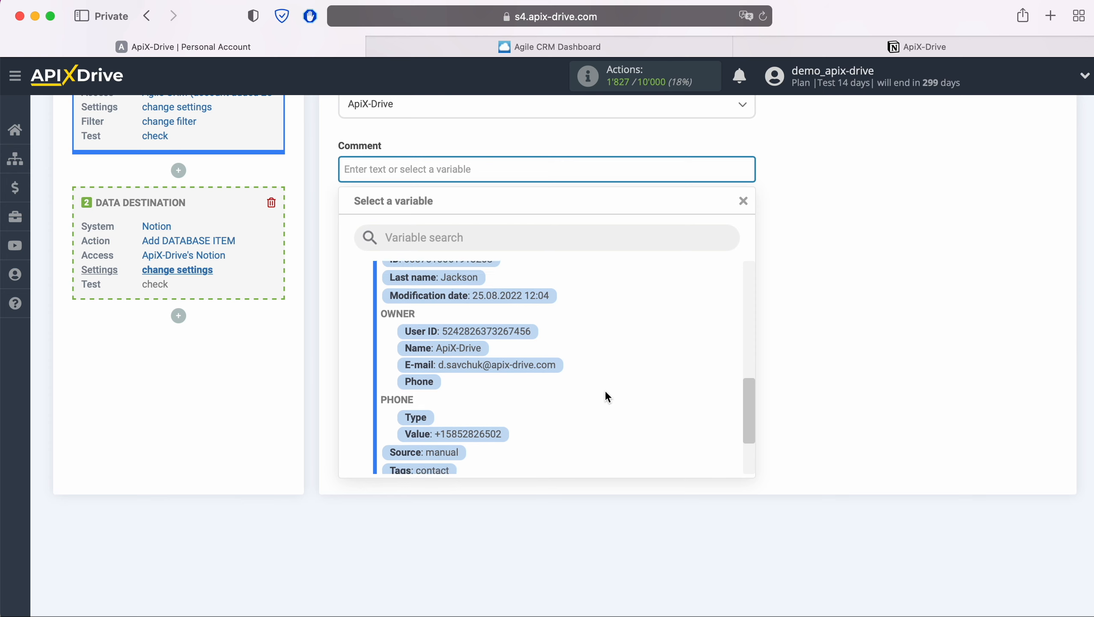
scroll(606, 396, "down", 2)
left_click(458, 426)
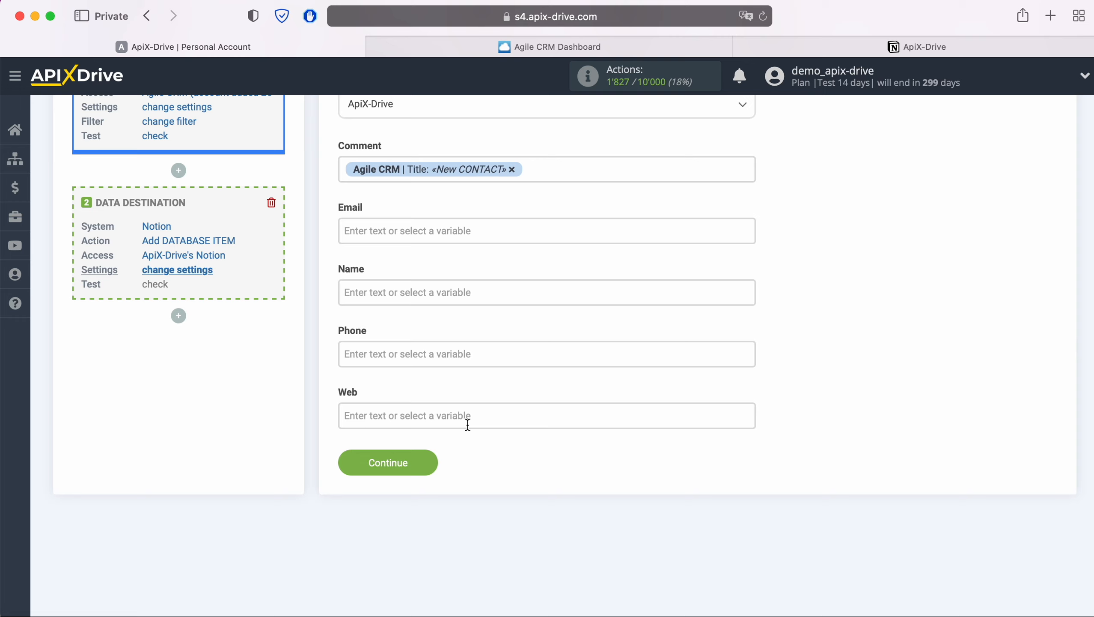
type("from AgileCRM")
Map the Email field to the Value variable from the Agile CRM contact's E-MAIL group.
left_click(416, 226)
scroll(586, 396, "down", 5)
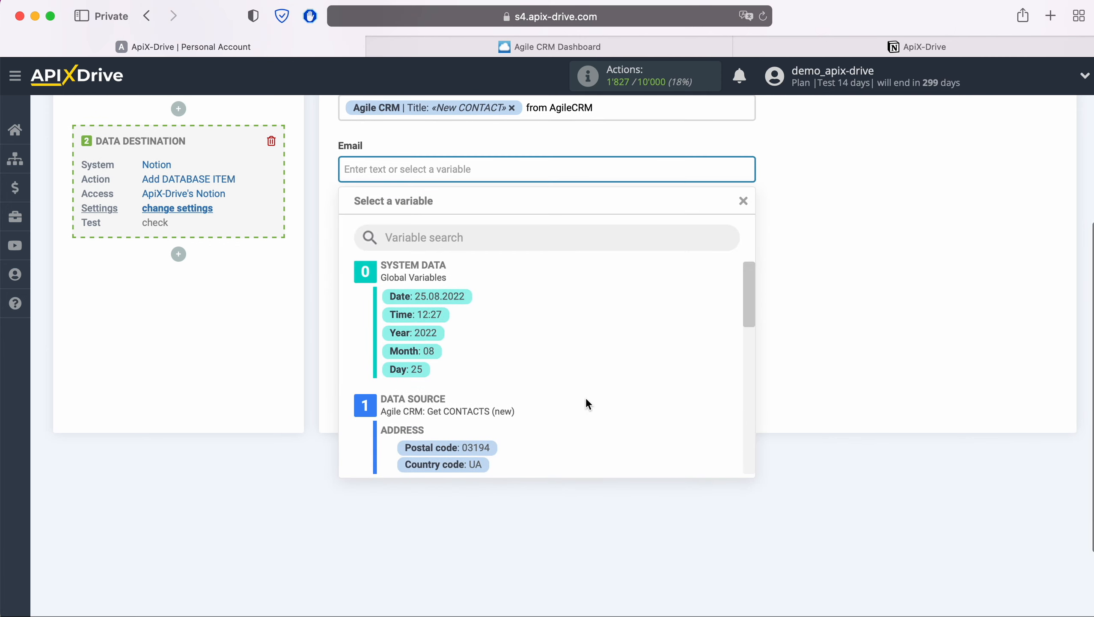
scroll(585, 396, "down", 3)
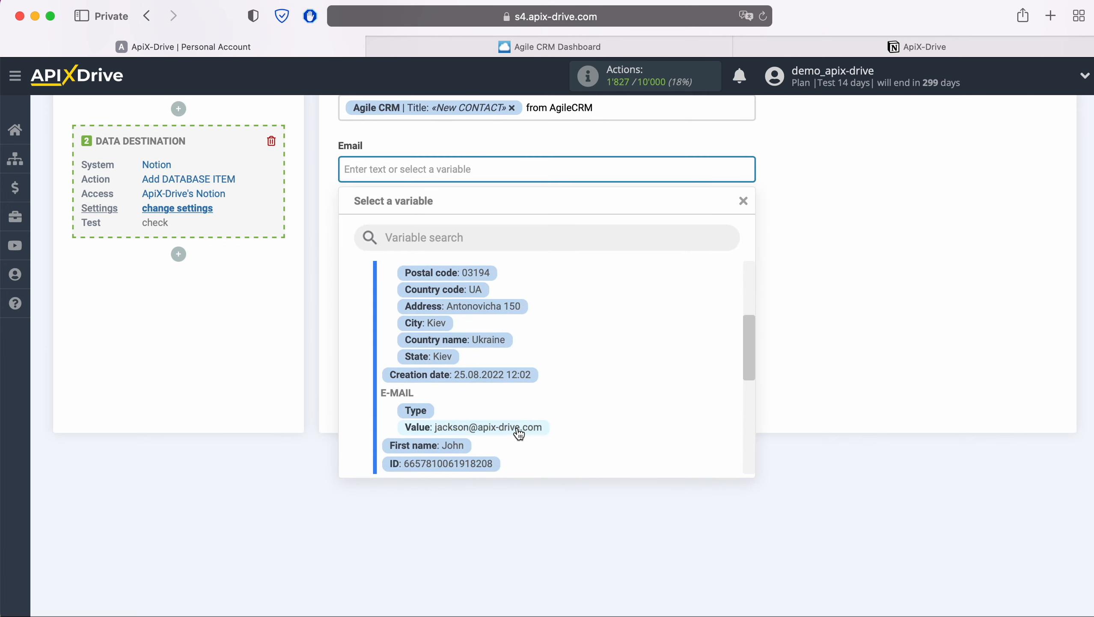
left_click(520, 428)
Map the Name field to the Agile CRM First name variable followed by the Last name variable.
left_click(403, 235)
scroll(574, 359, "down", 5)
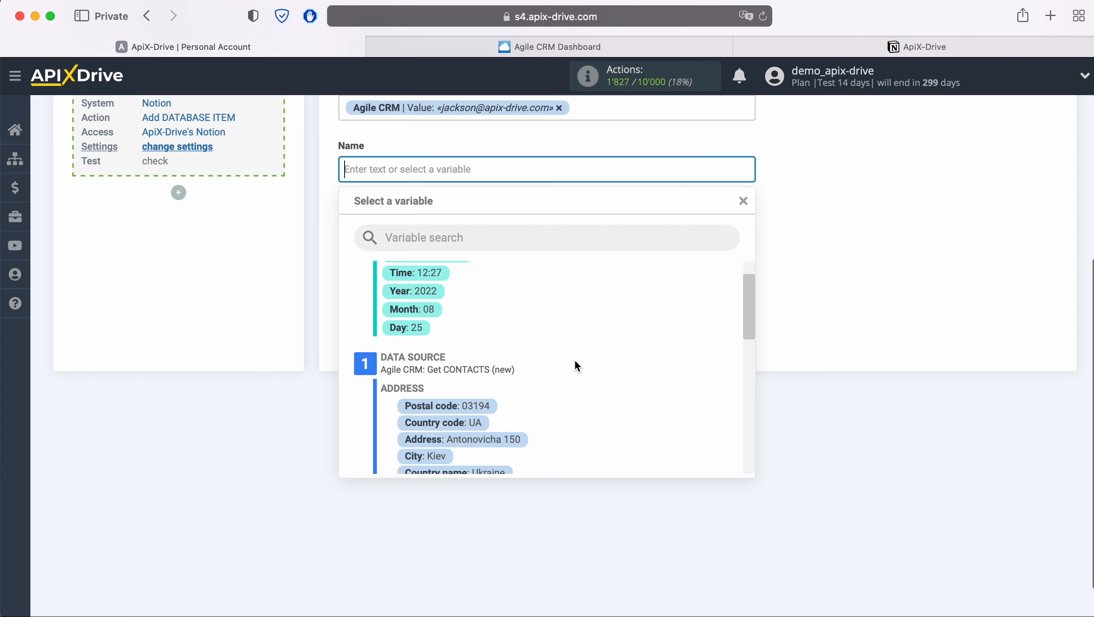
scroll(576, 363, "down", 3)
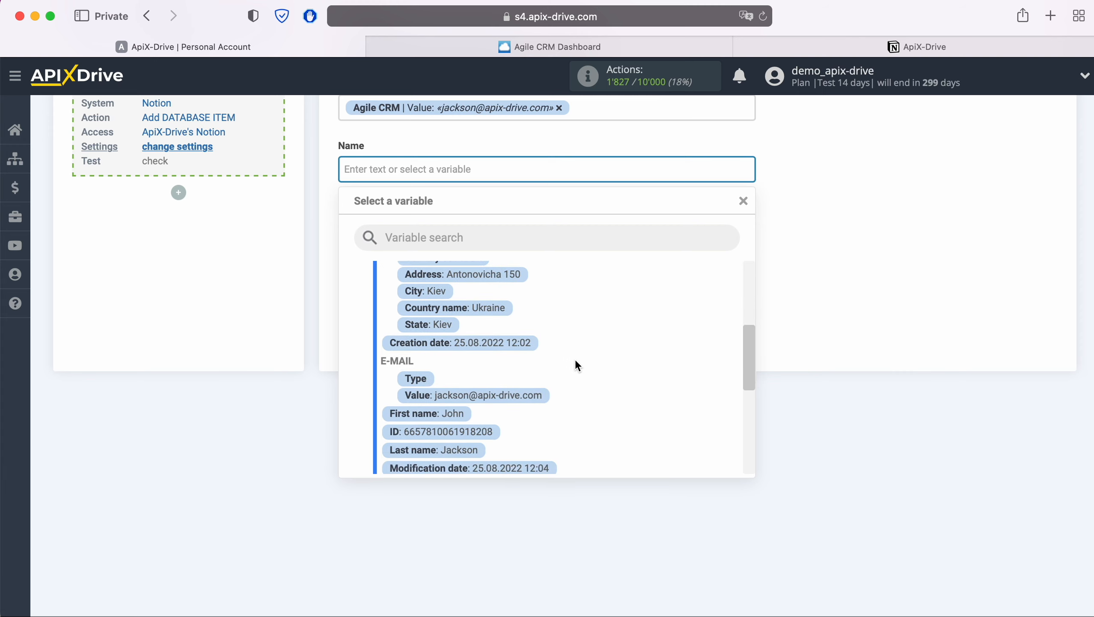
left_click(466, 412)
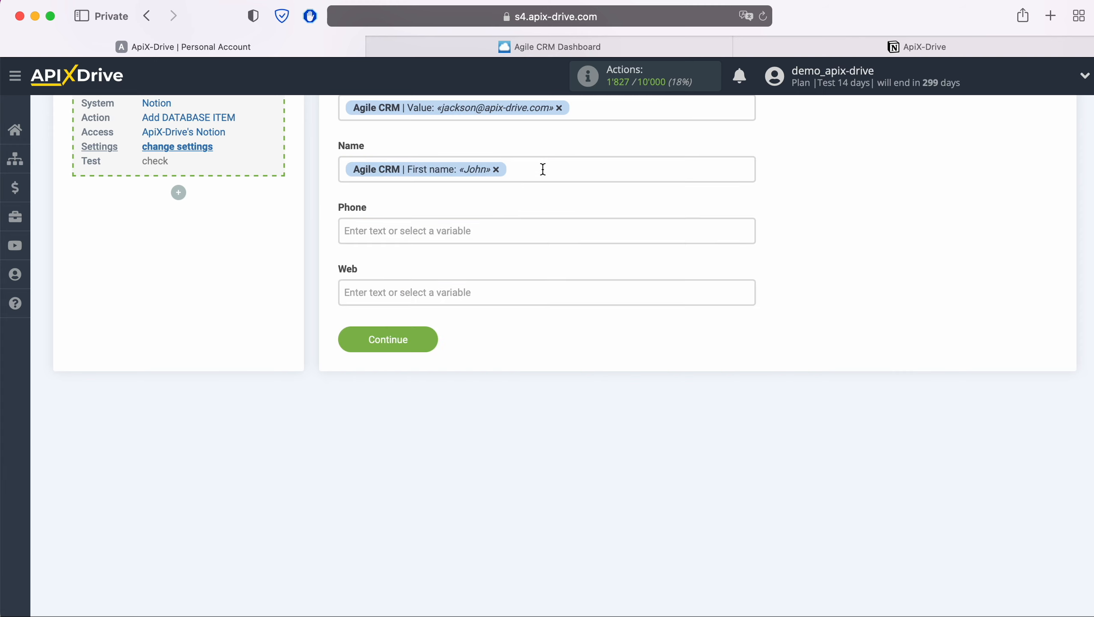
left_click(542, 170)
scroll(499, 342, "down", 1)
left_click(464, 427)
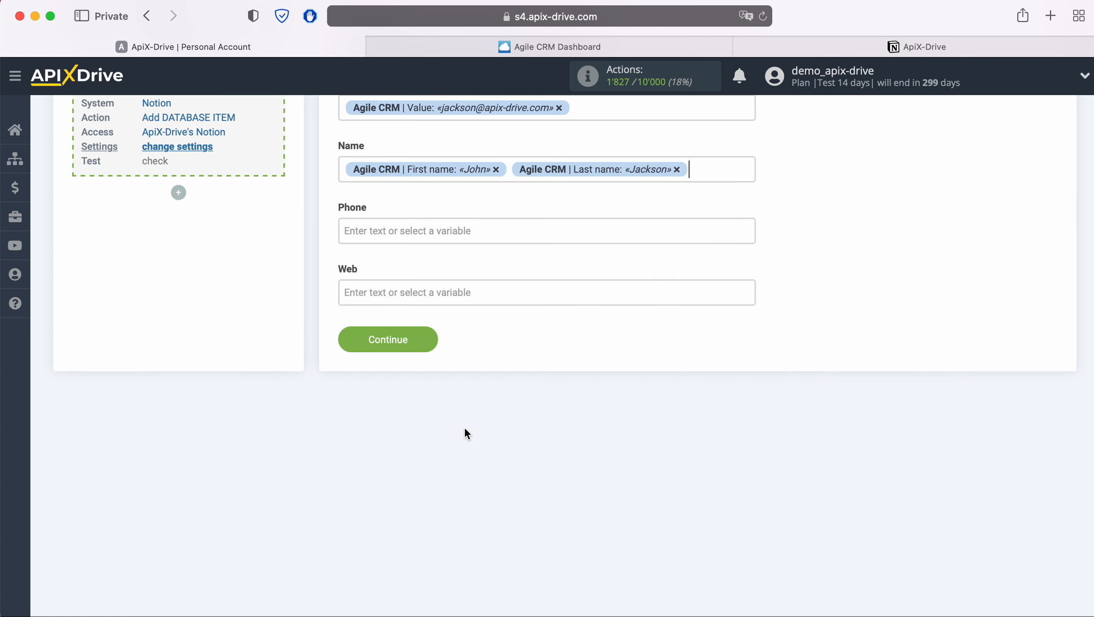
Map the Phone field to the Value variable from the Agile CRM contact's PHONE group.
left_click(397, 221)
scroll(551, 394, "down", 4)
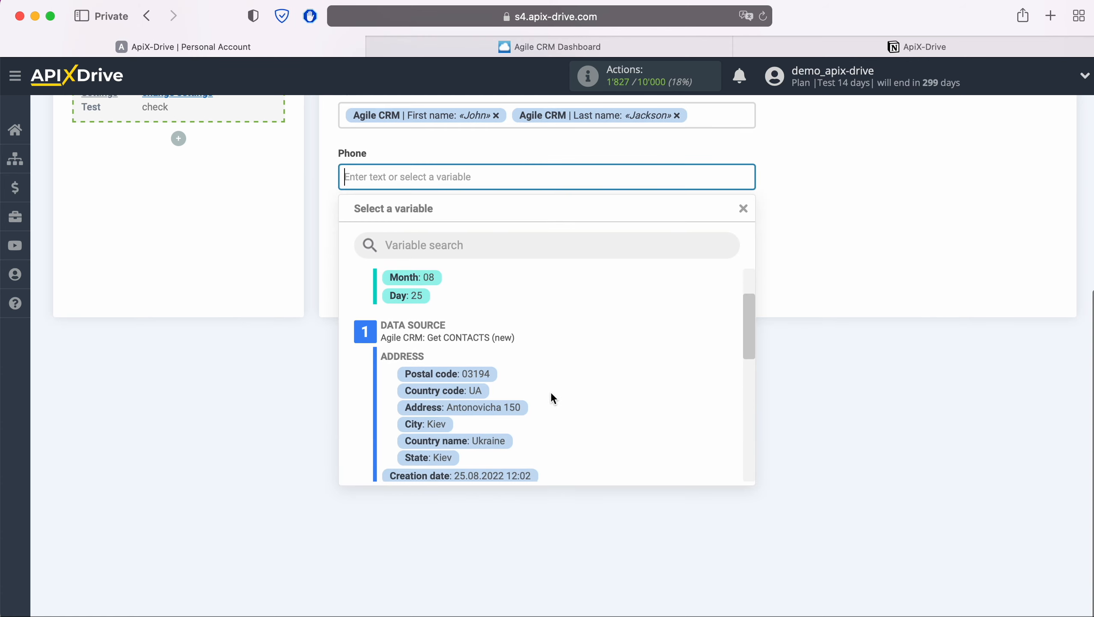
scroll(555, 393, "down", 5)
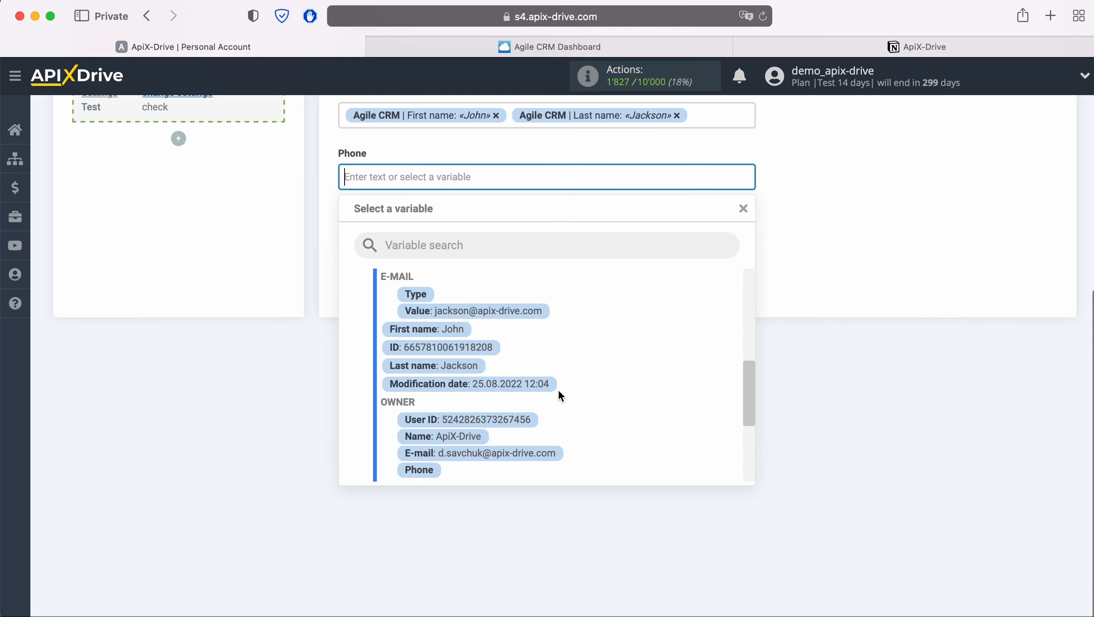
scroll(557, 393, "down", 1)
left_click(507, 419)
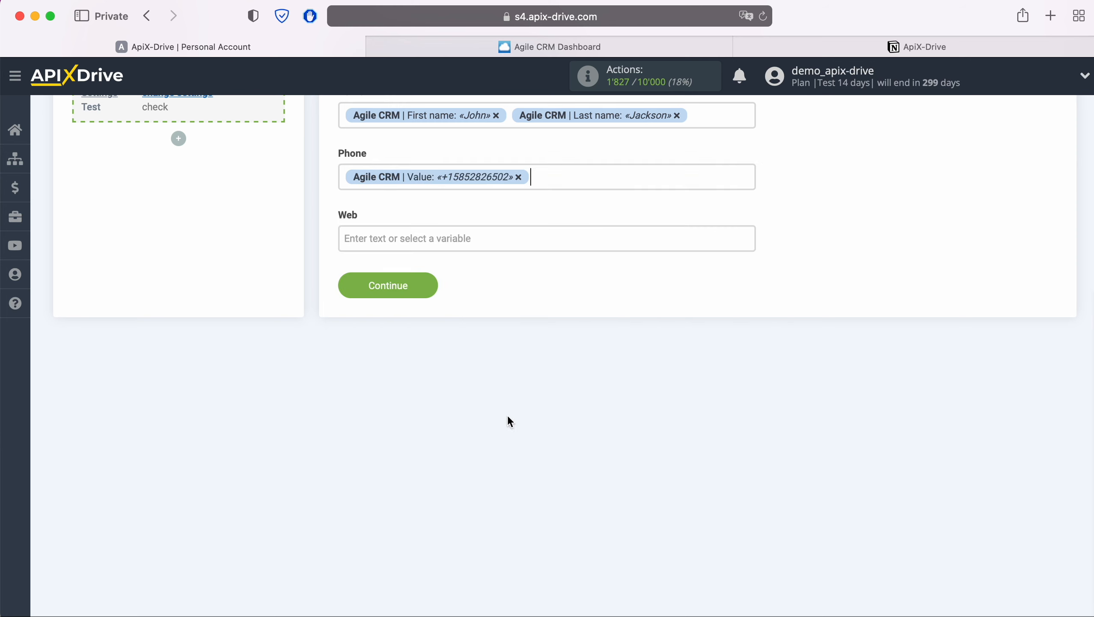
Map the Web field to the Value variable from the Agile CRM contact's WEBSITE group.
left_click(412, 242)
scroll(619, 456, "down", 4)
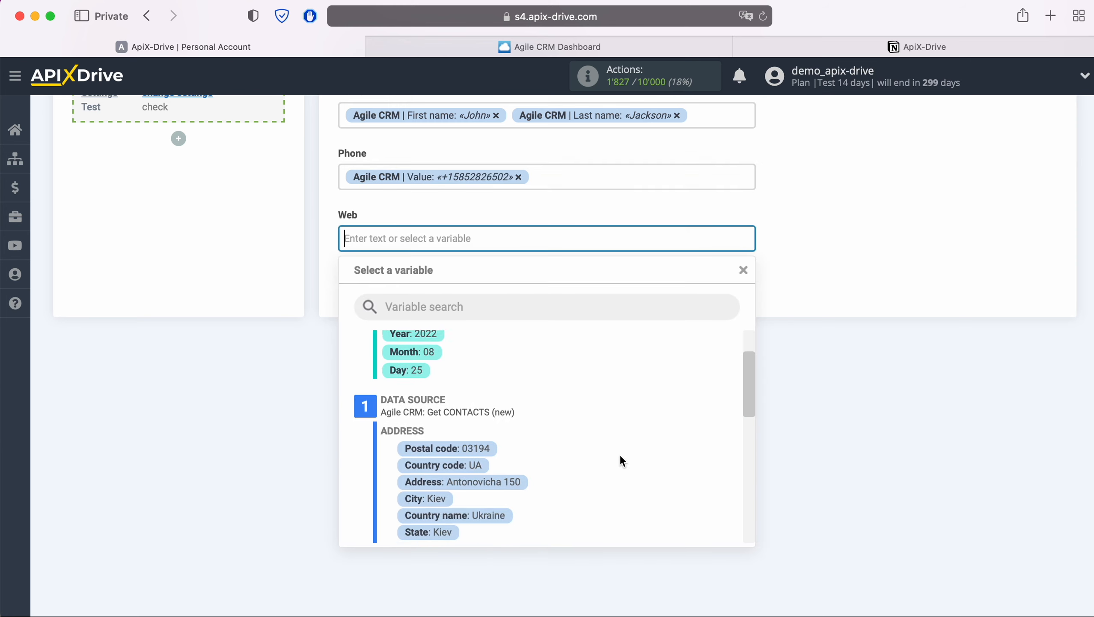
scroll(619, 453, "down", 5)
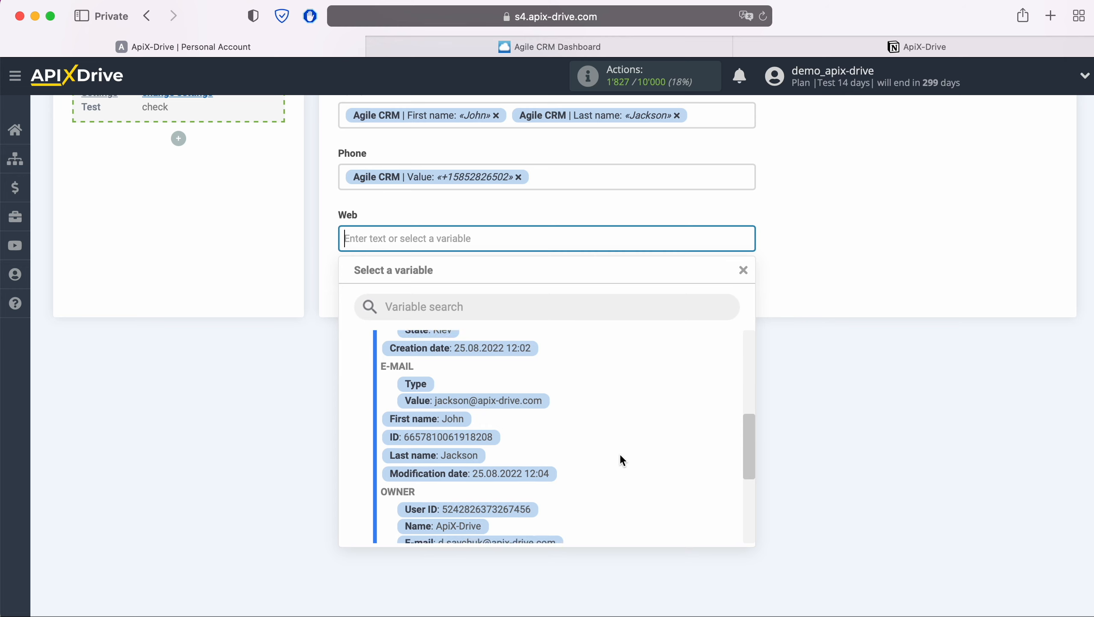
scroll(620, 453, "down", 4)
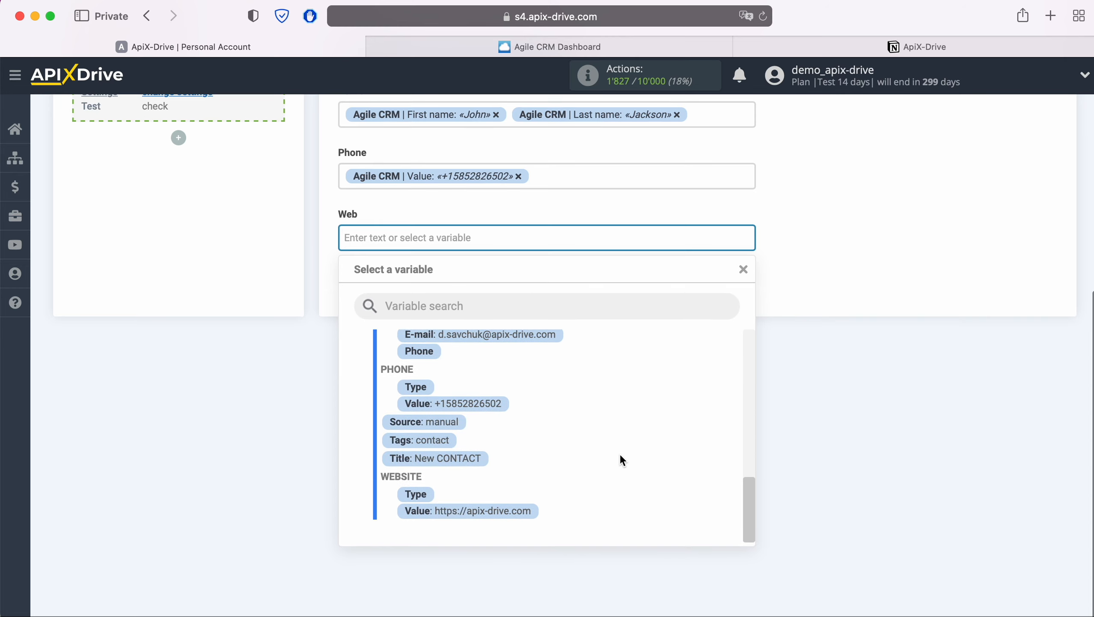
left_click(531, 511)
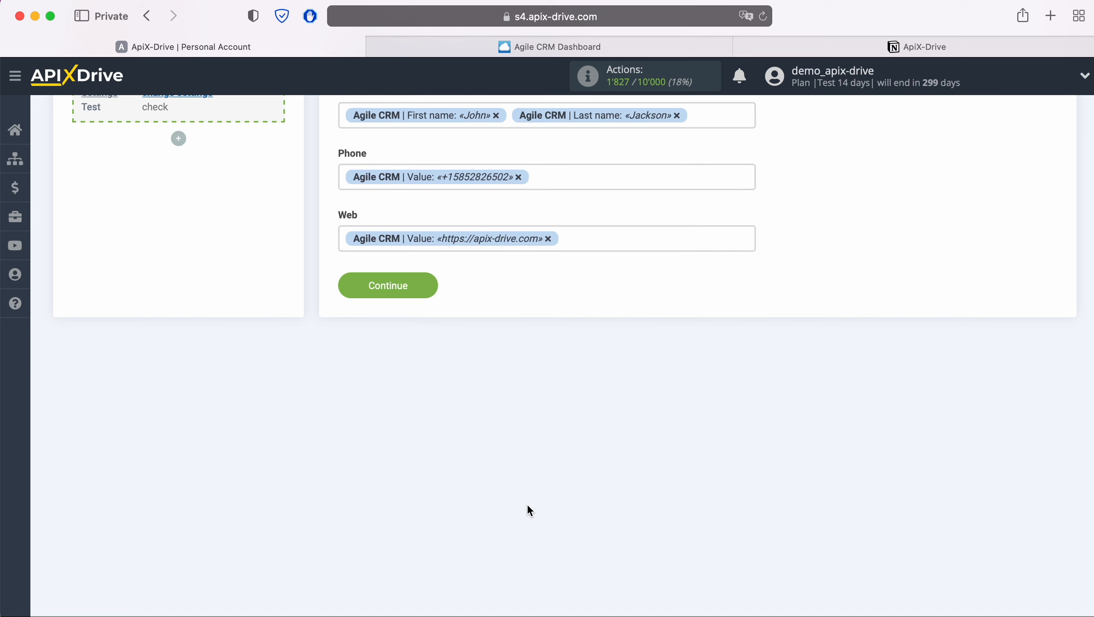
Accept the destination field mapping and send the test data to Notion.
left_click(431, 283)
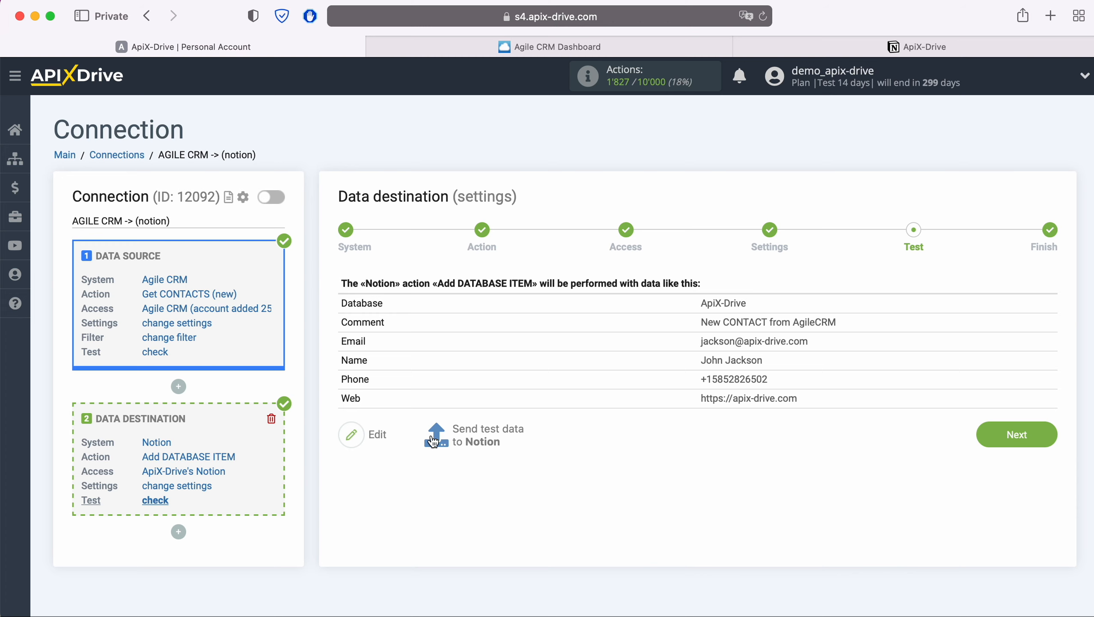
left_click(487, 430)
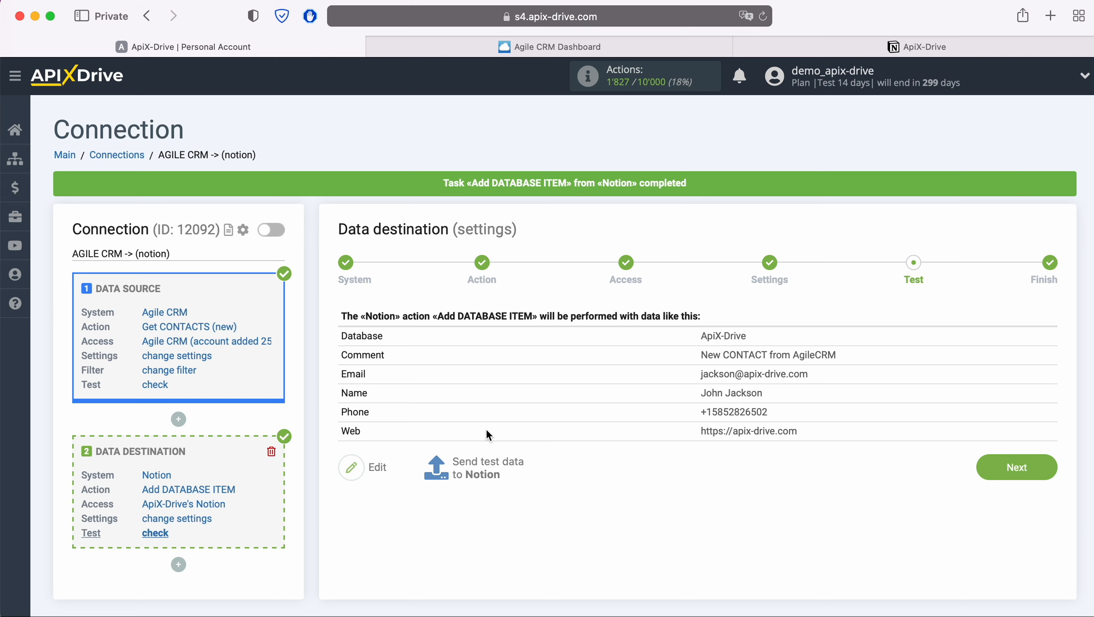
Check the test item in the Notion database, return to ApiX-Drive to finish the destination setup and enable automatic updates for the connection.
left_click(902, 47)
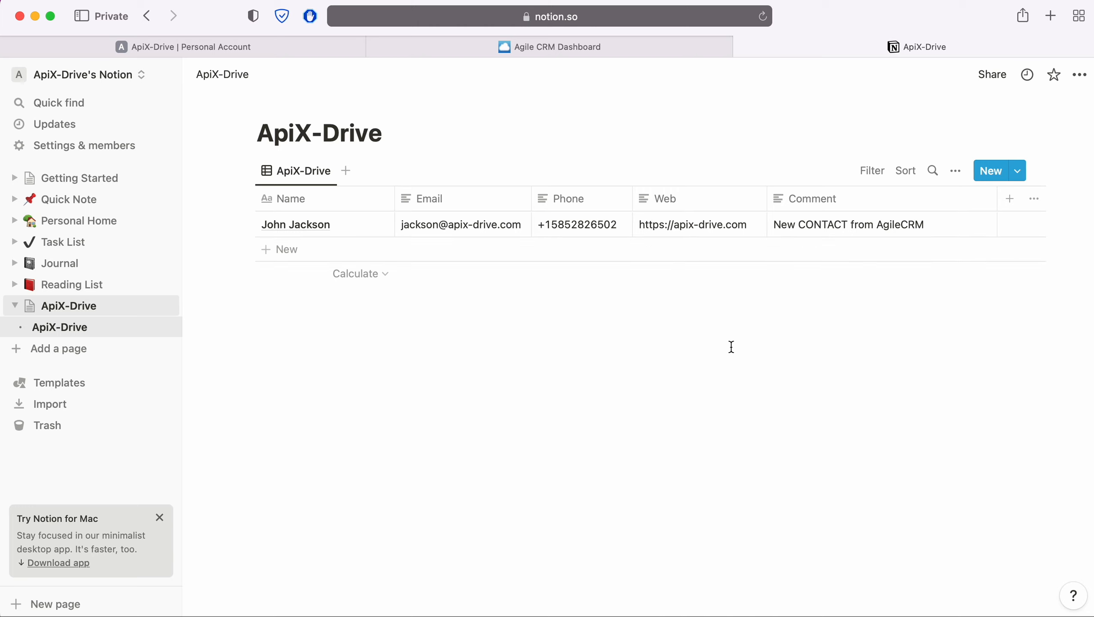
left_click(302, 54)
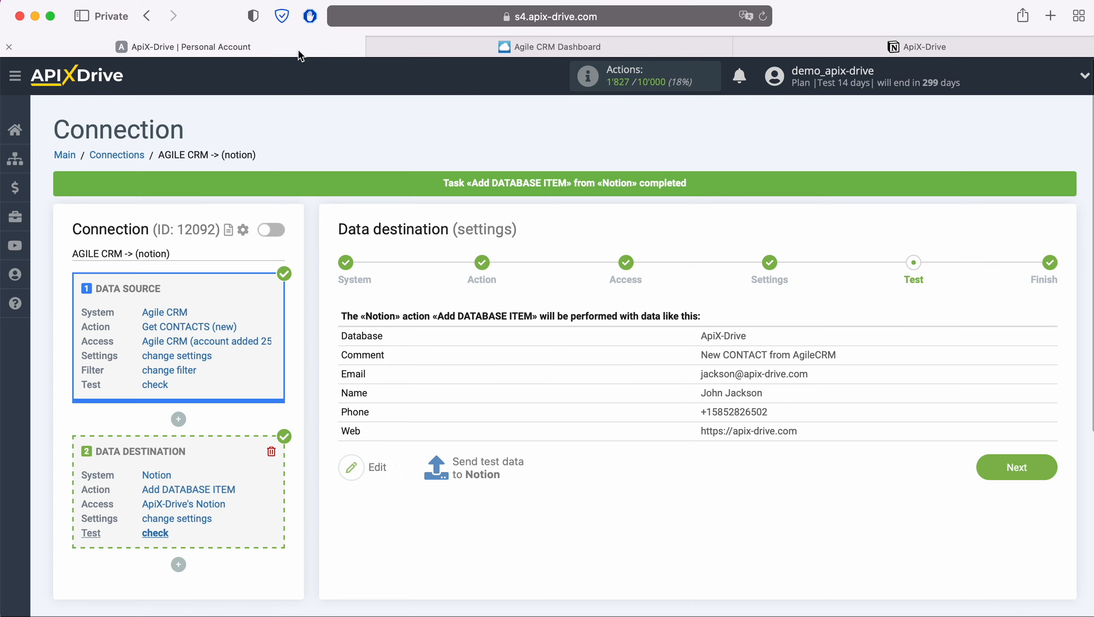
left_click(1045, 467)
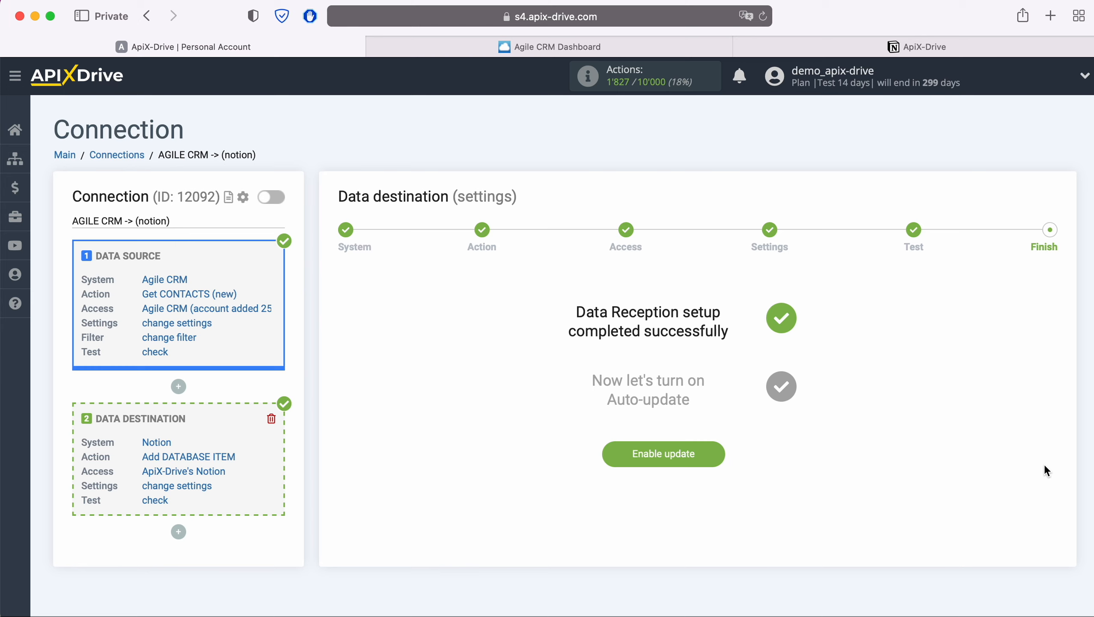
left_click(716, 450)
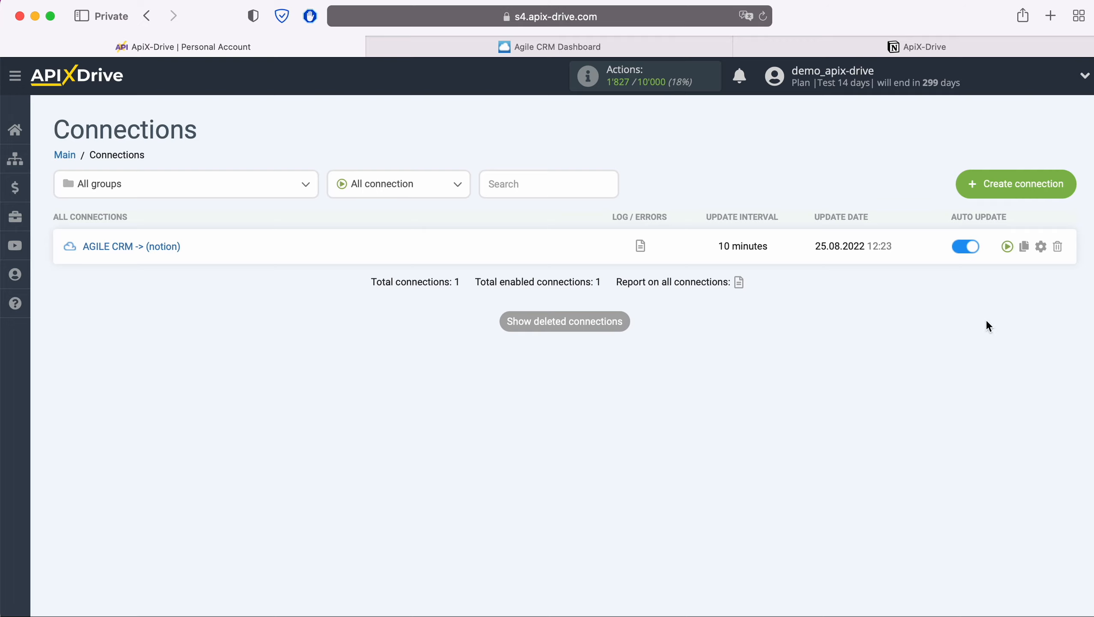
Set the update interval of the AGILE CRM -> (notion) connection to 5 minutes and save its setup.
left_click(1040, 246)
left_click(600, 352)
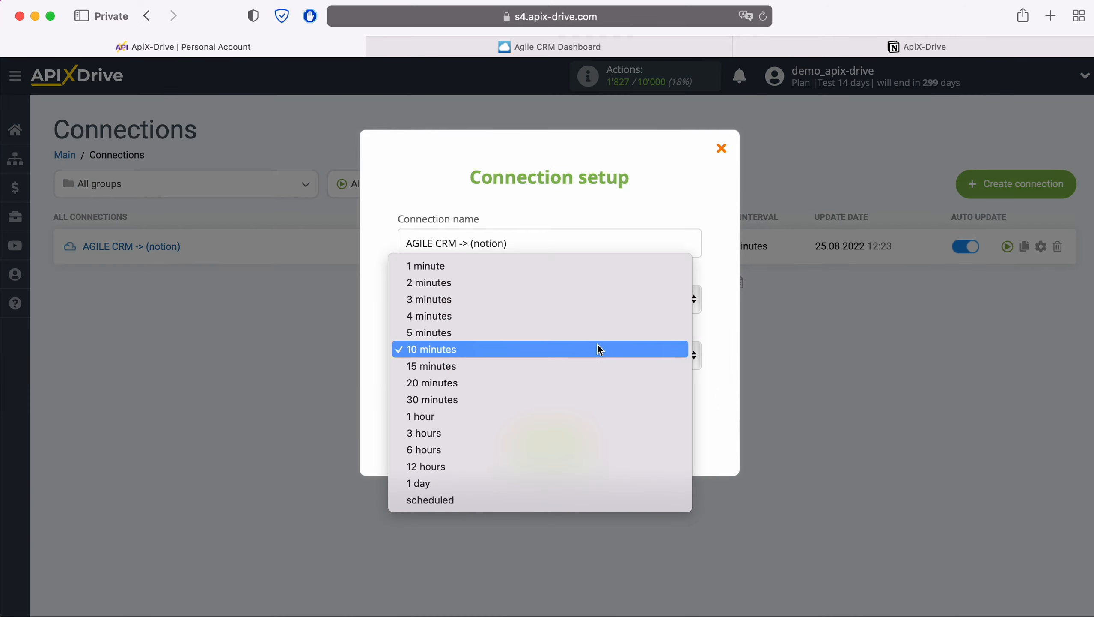
left_click(586, 332)
left_click(584, 440)
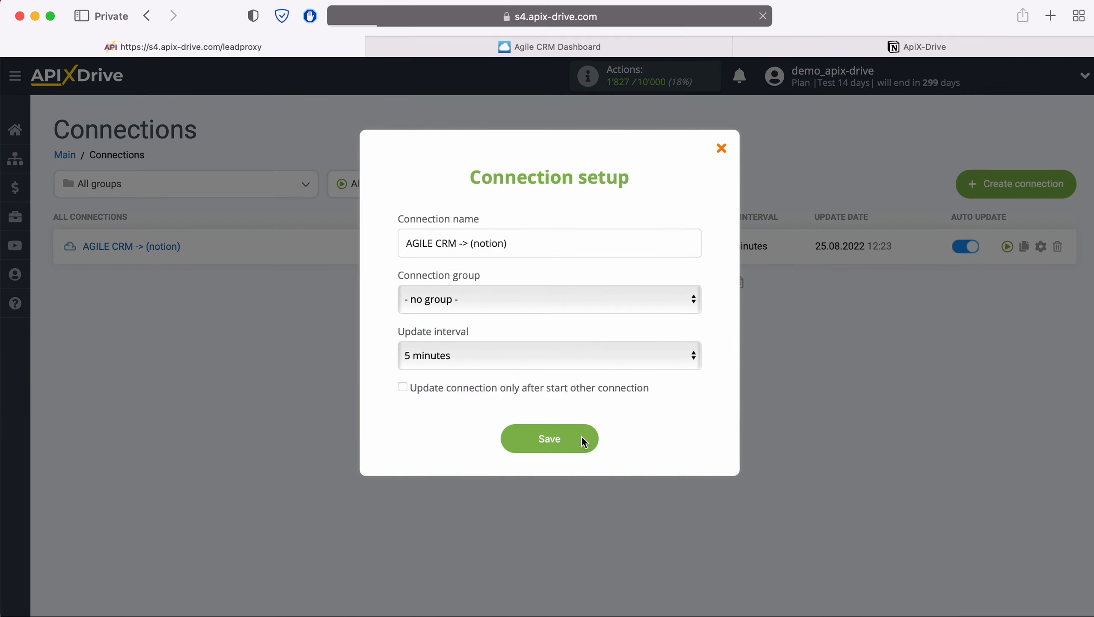